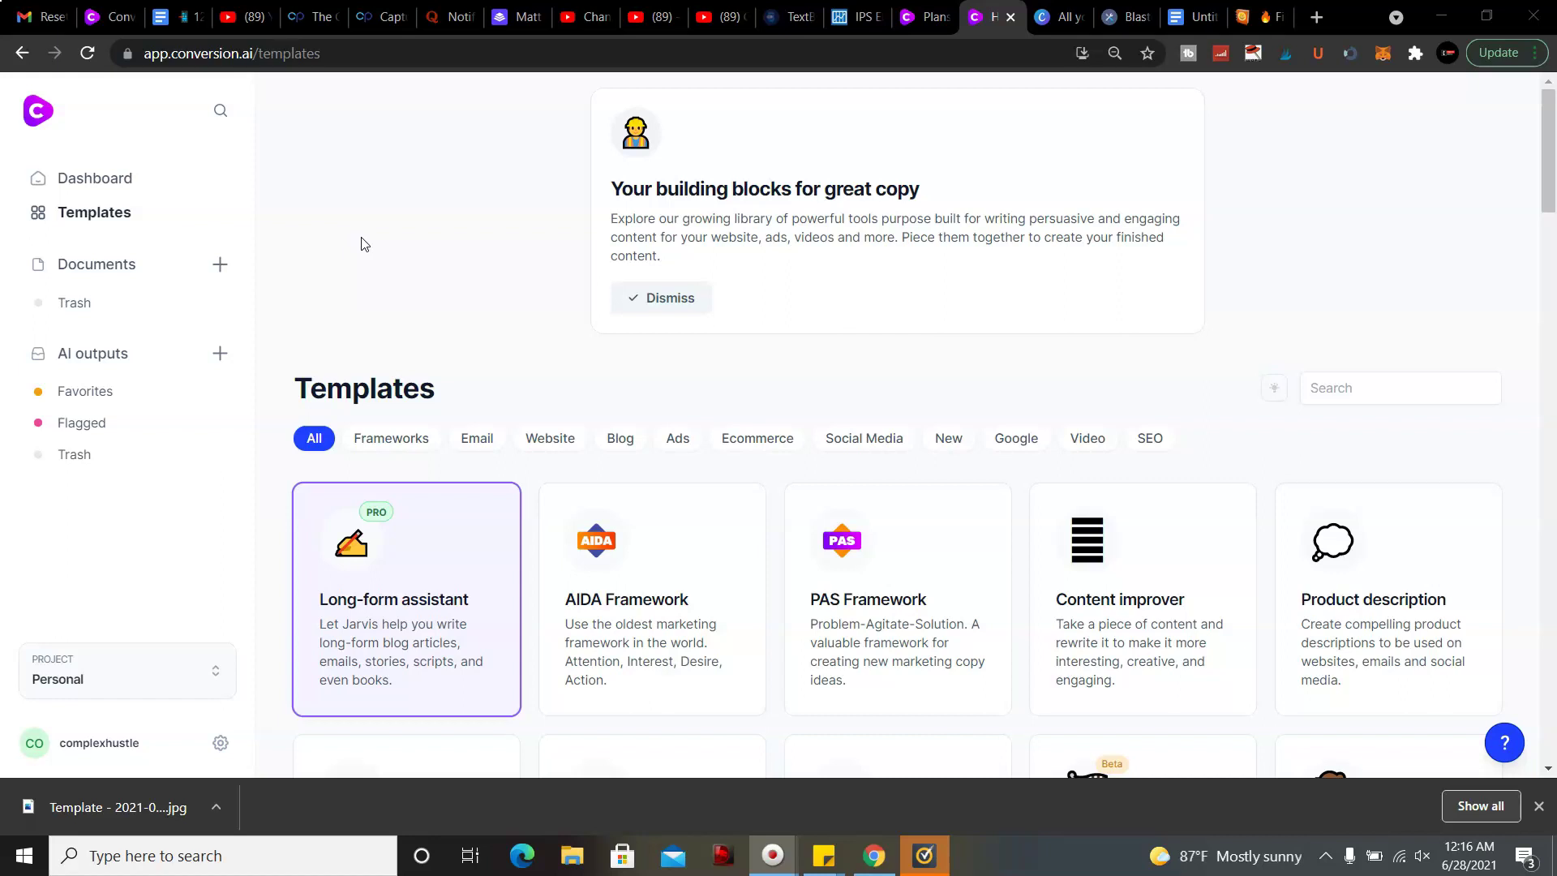
Look over the Conversion.ai pricing plans
left_click(365, 244)
left_click(372, 218)
left_click_drag(1549, 118, 1520, 111)
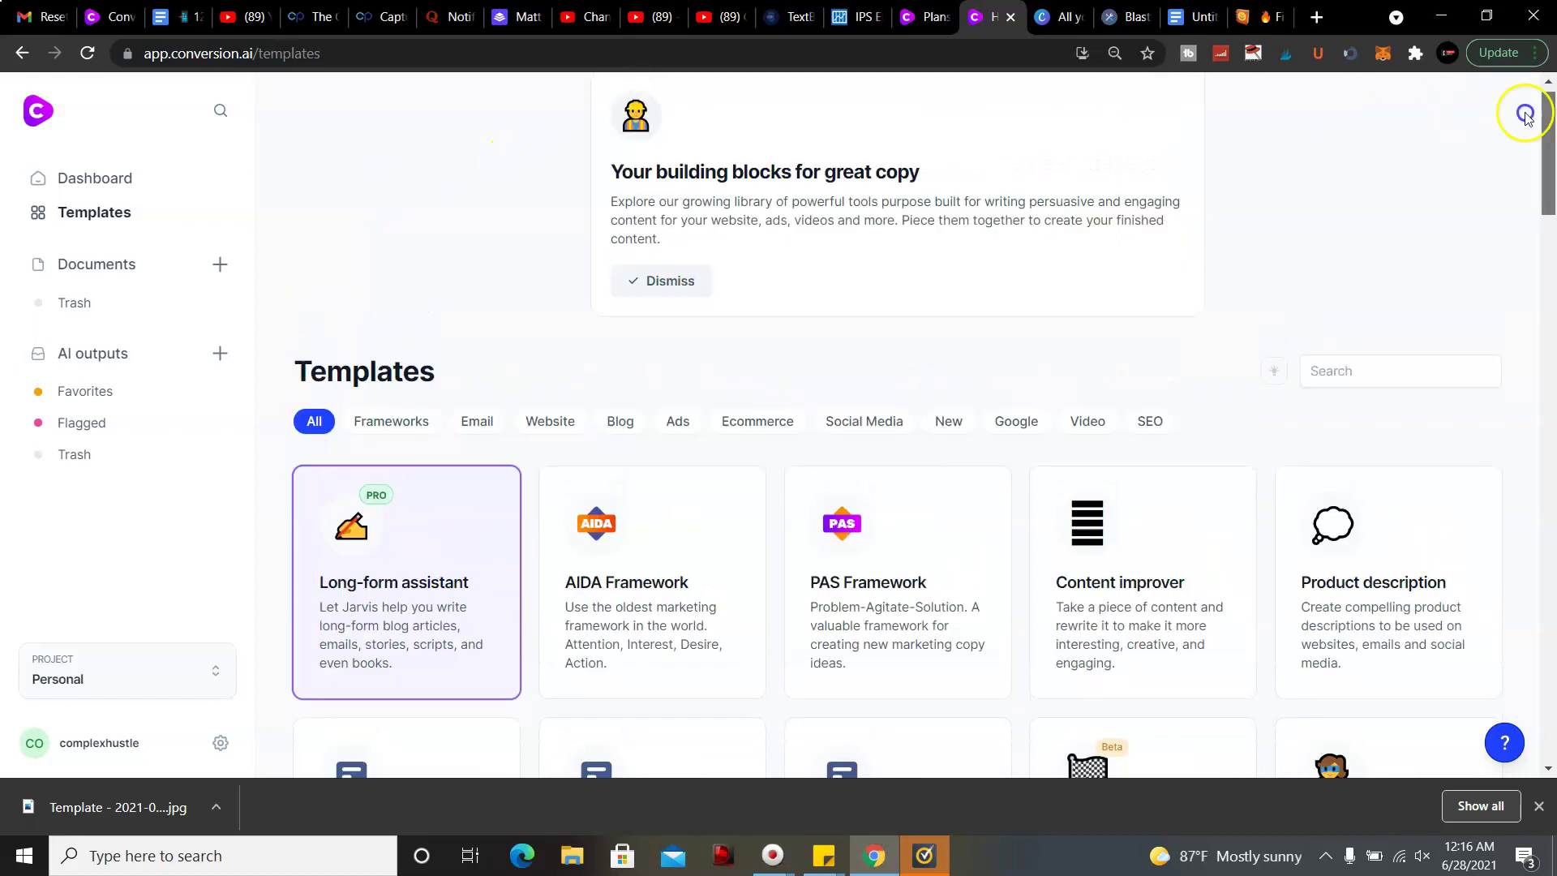
left_click(920, 12)
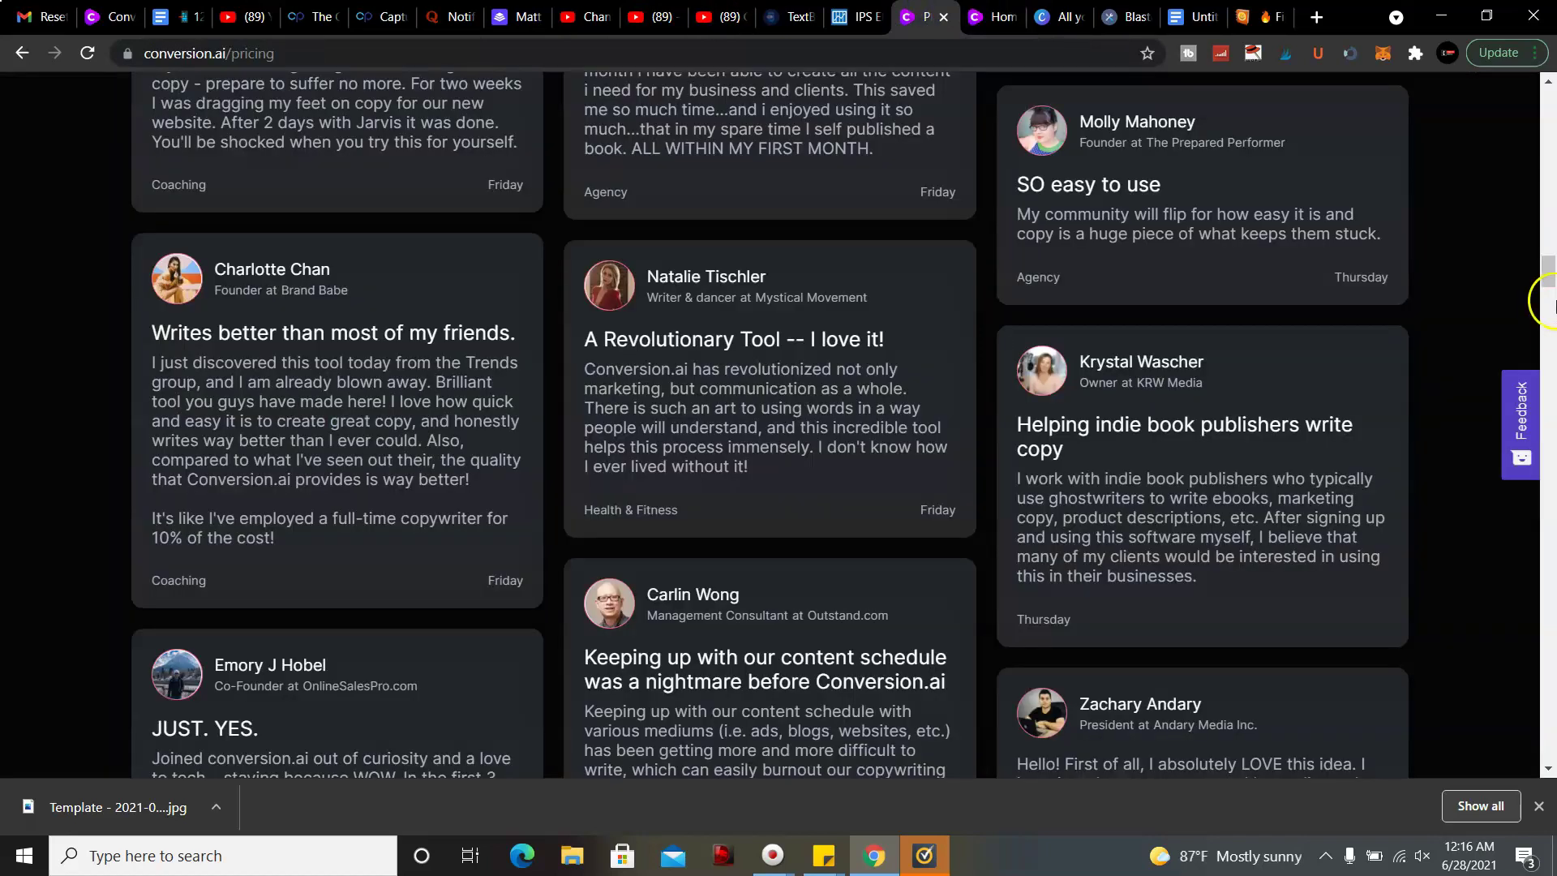
mouse_move(1547, 270)
left_mouse_down()
mouse_move(1551, 78)
mouse_move(1550, 127)
left_mouse_up()
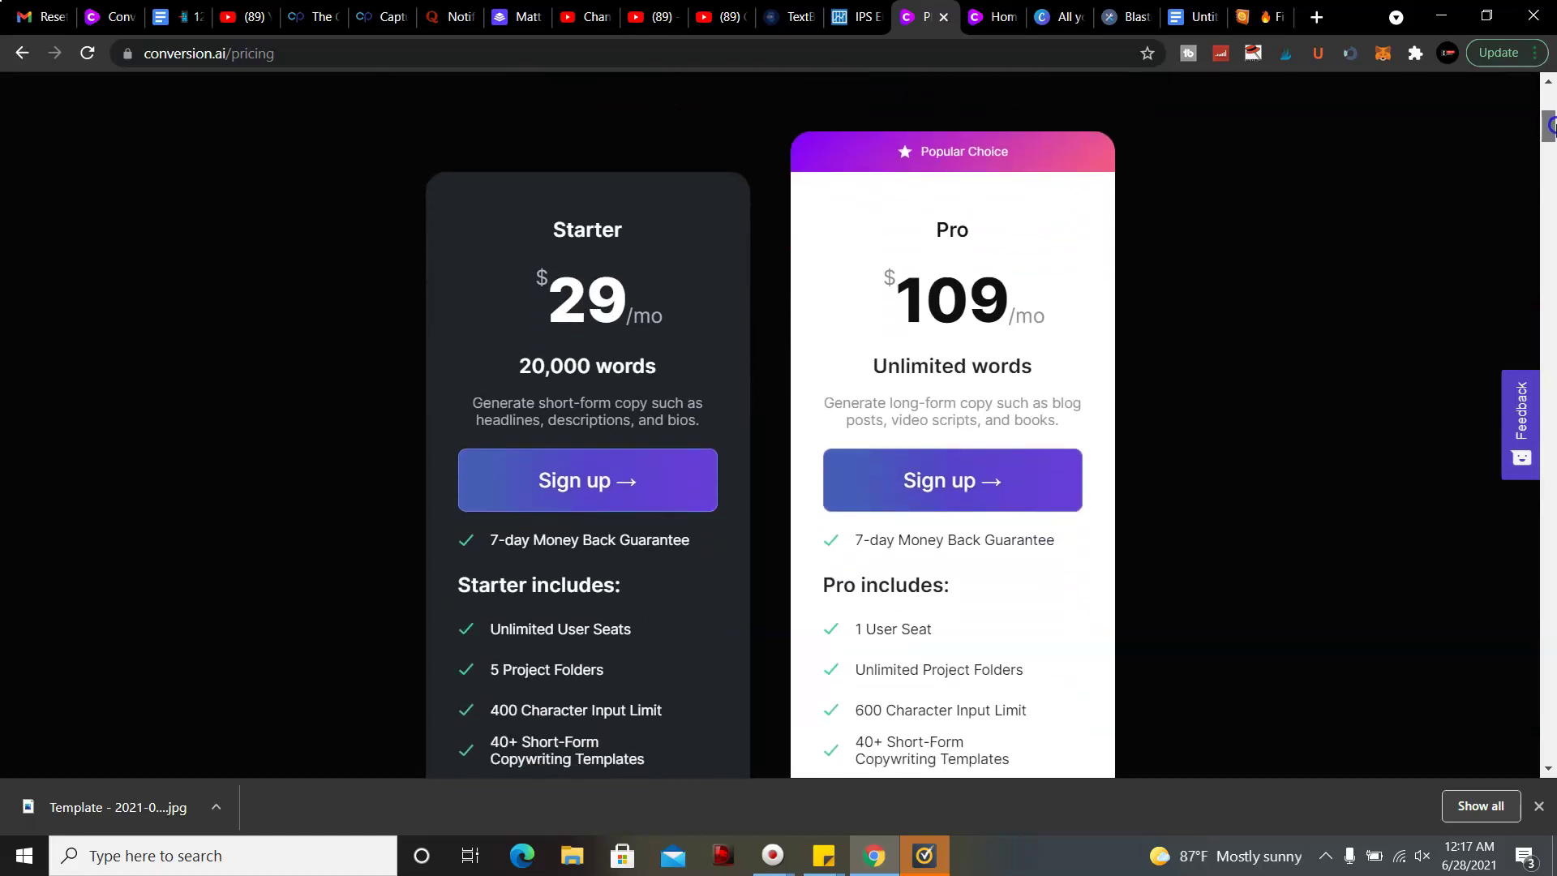
left_click_drag(1549, 126, 1551, 129)
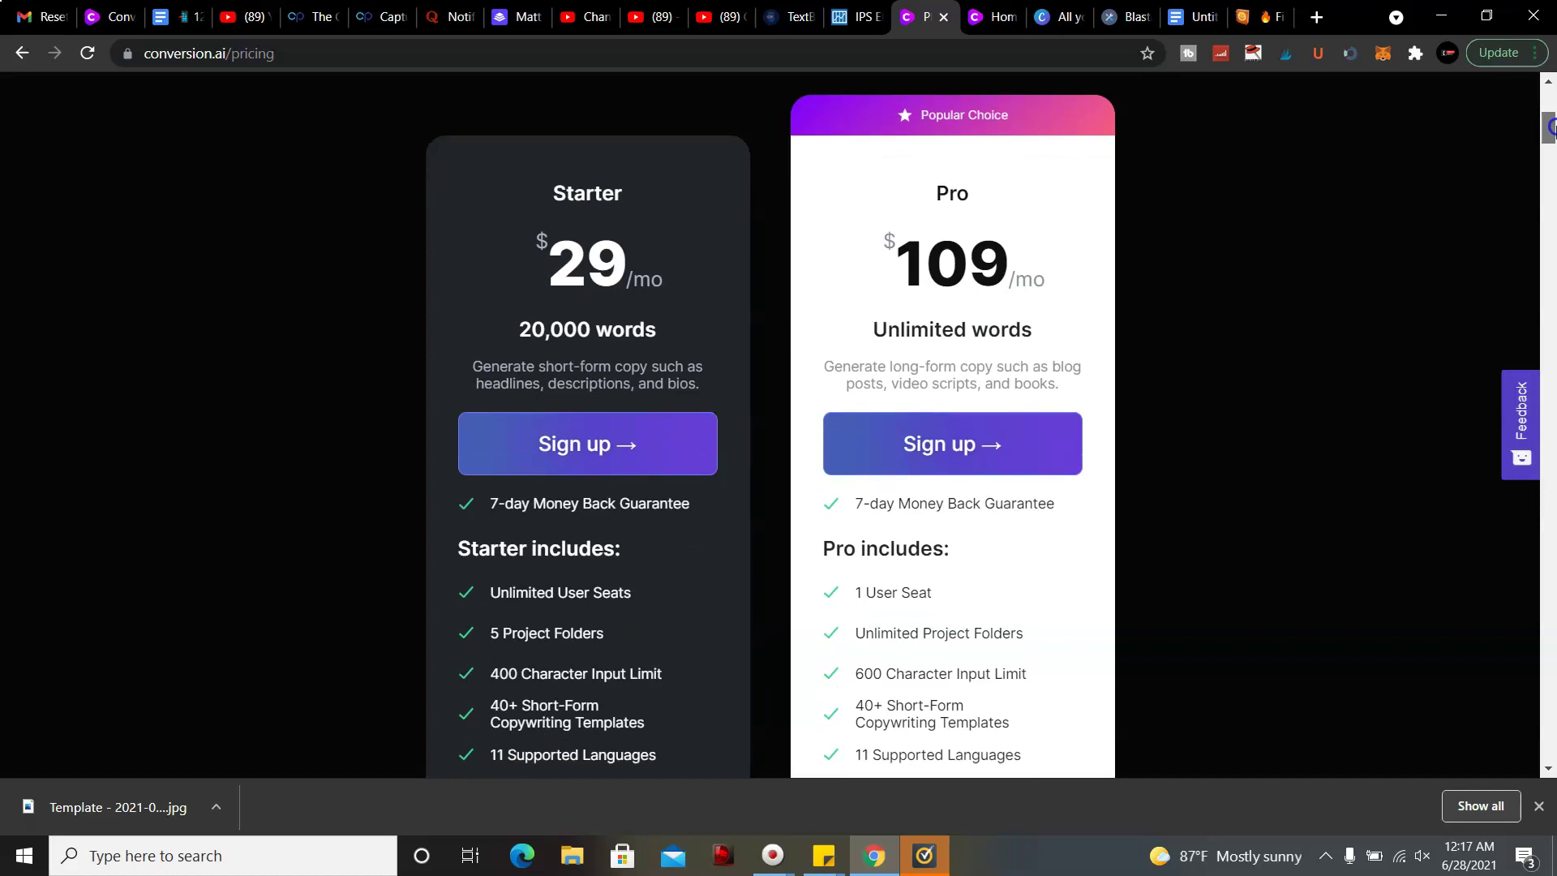
left_click_drag(1550, 128, 1549, 134)
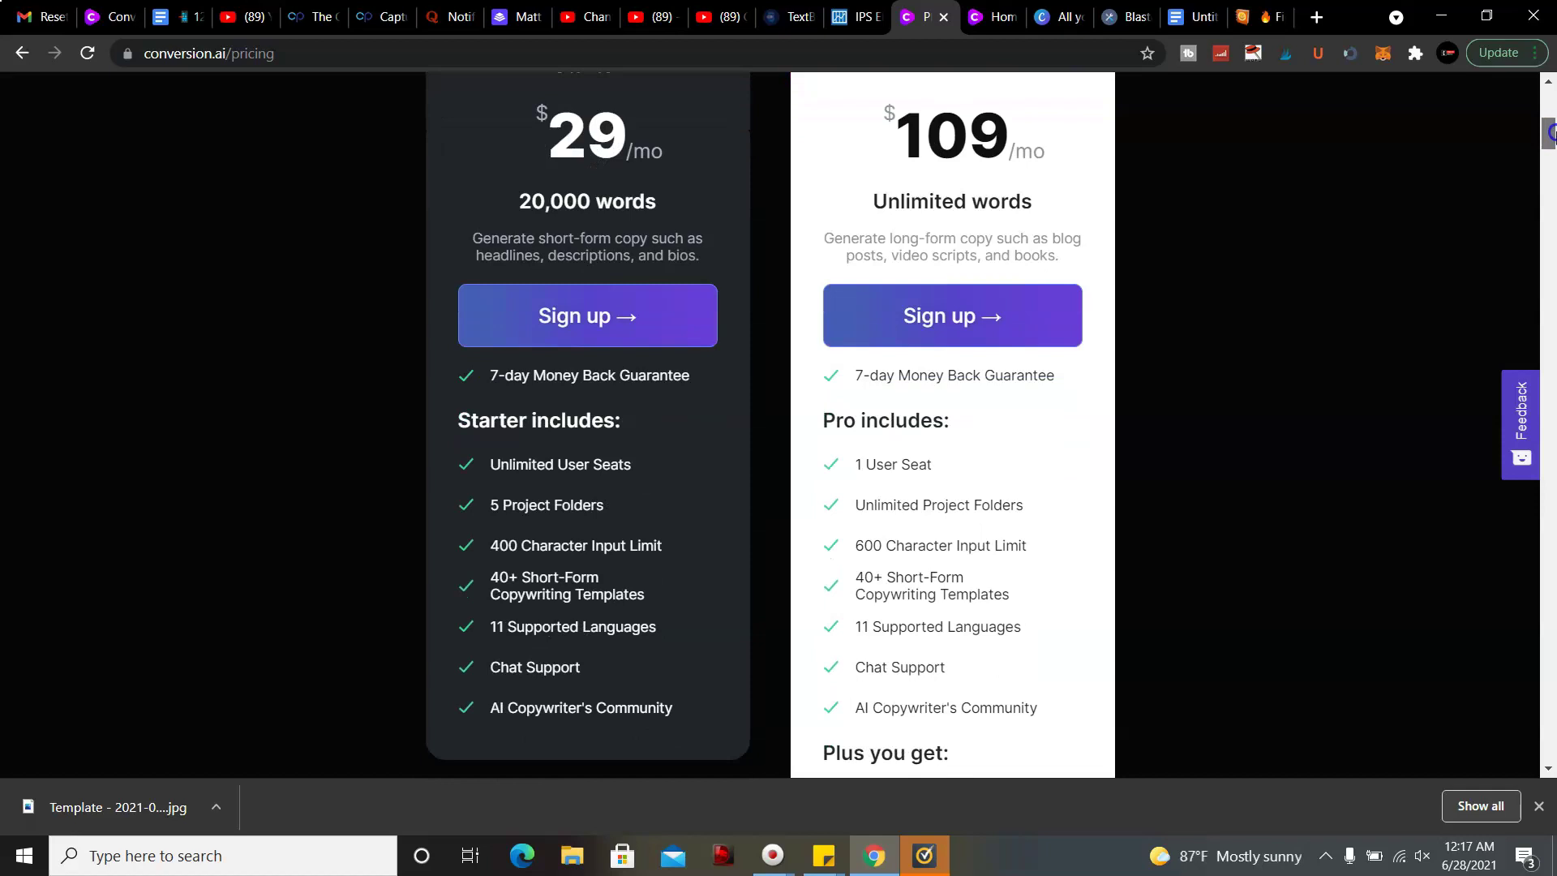
left_click_drag(1550, 132, 1551, 136)
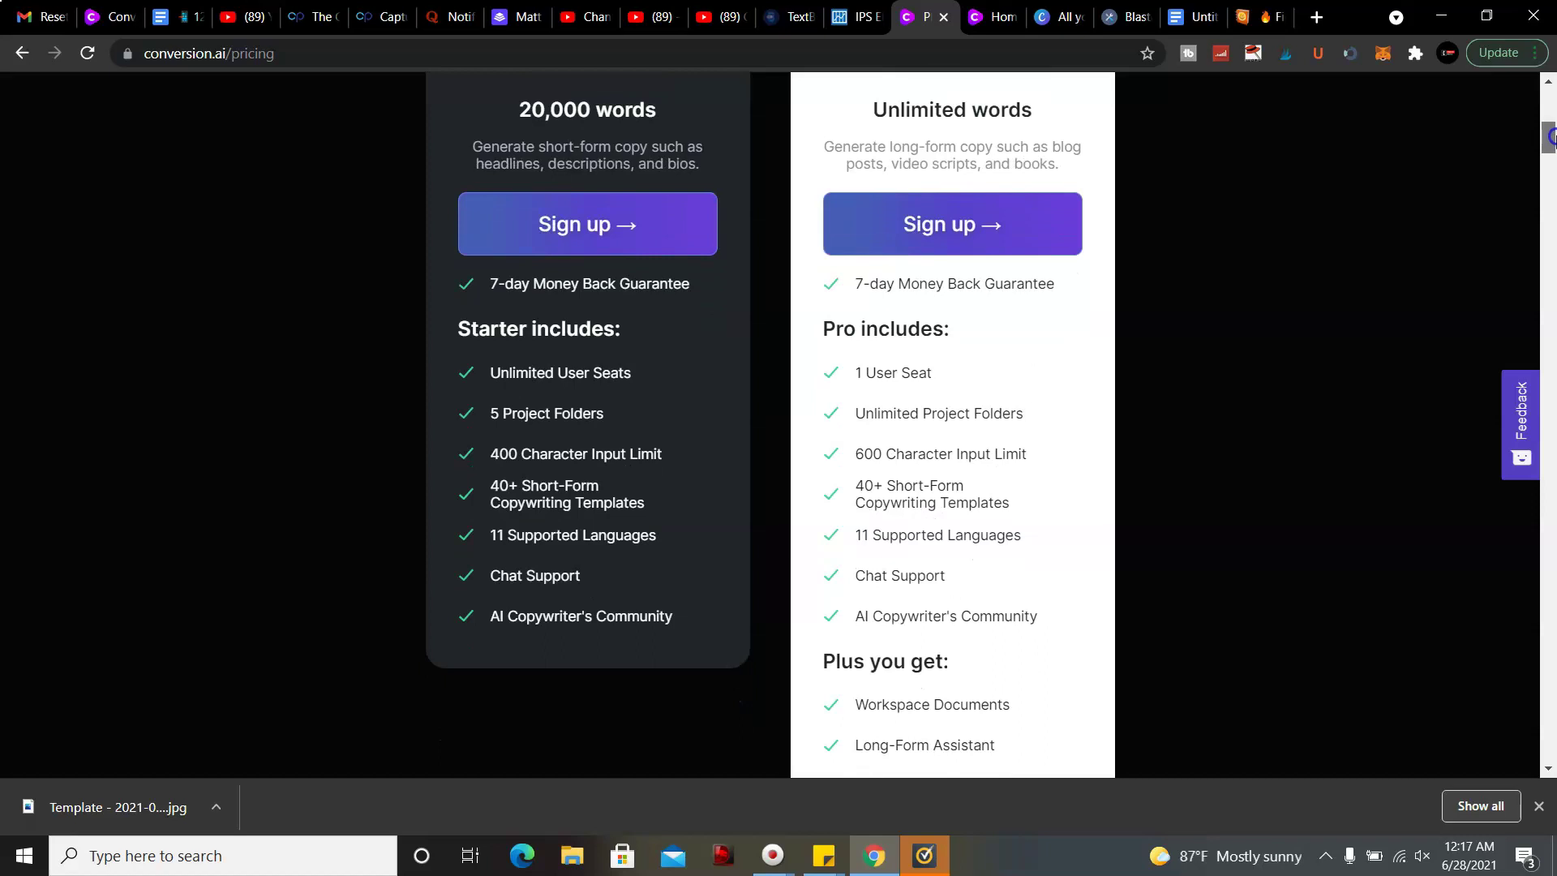
left_click_drag(1550, 137, 1550, 138)
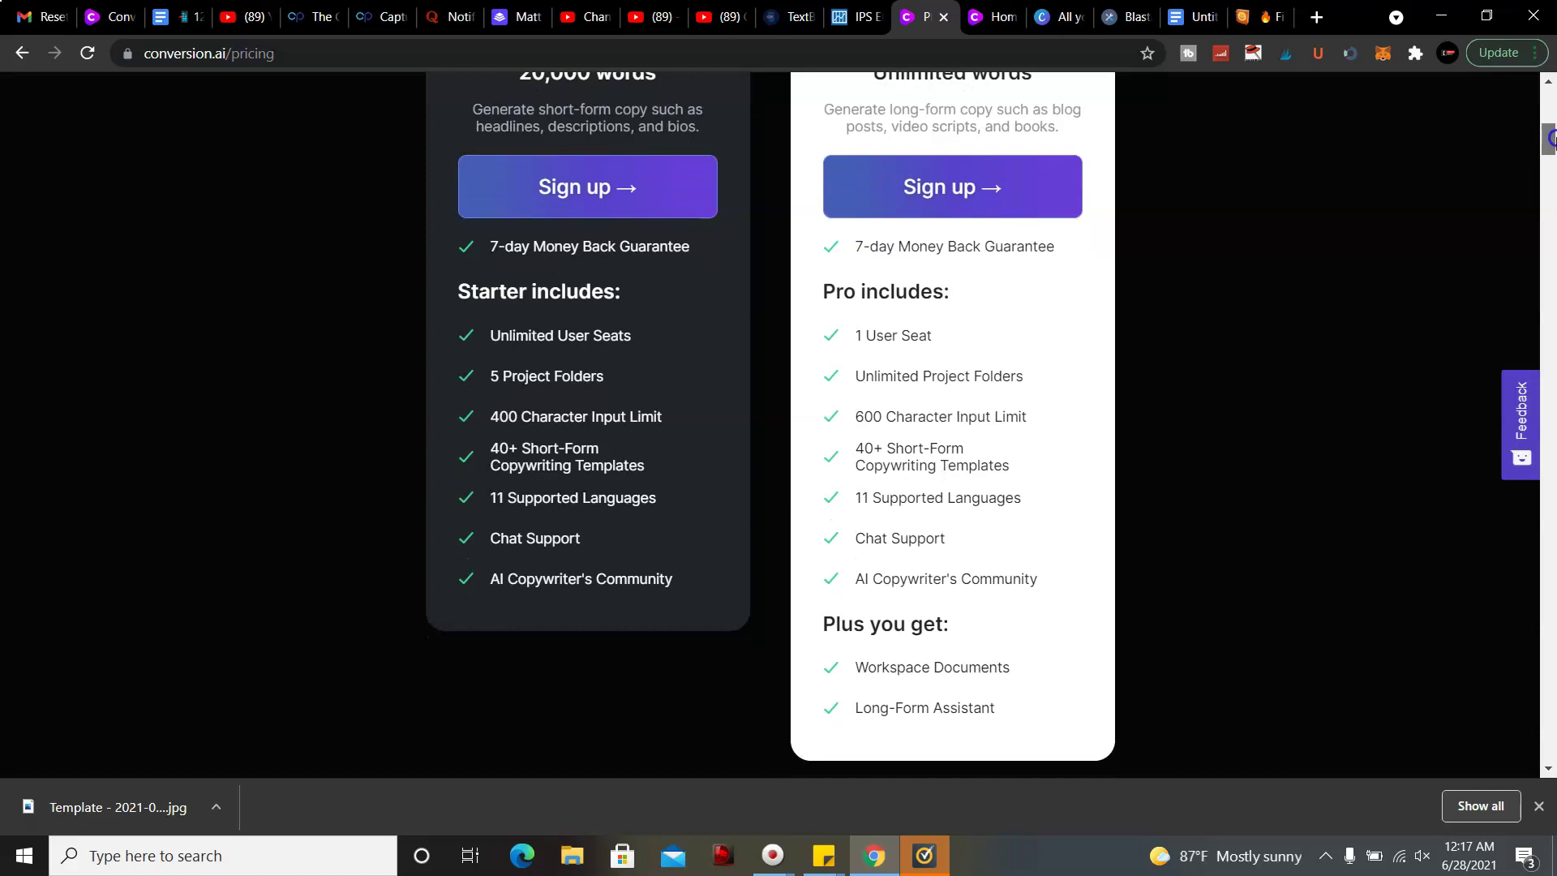
left_click_drag(1549, 137, 1550, 127)
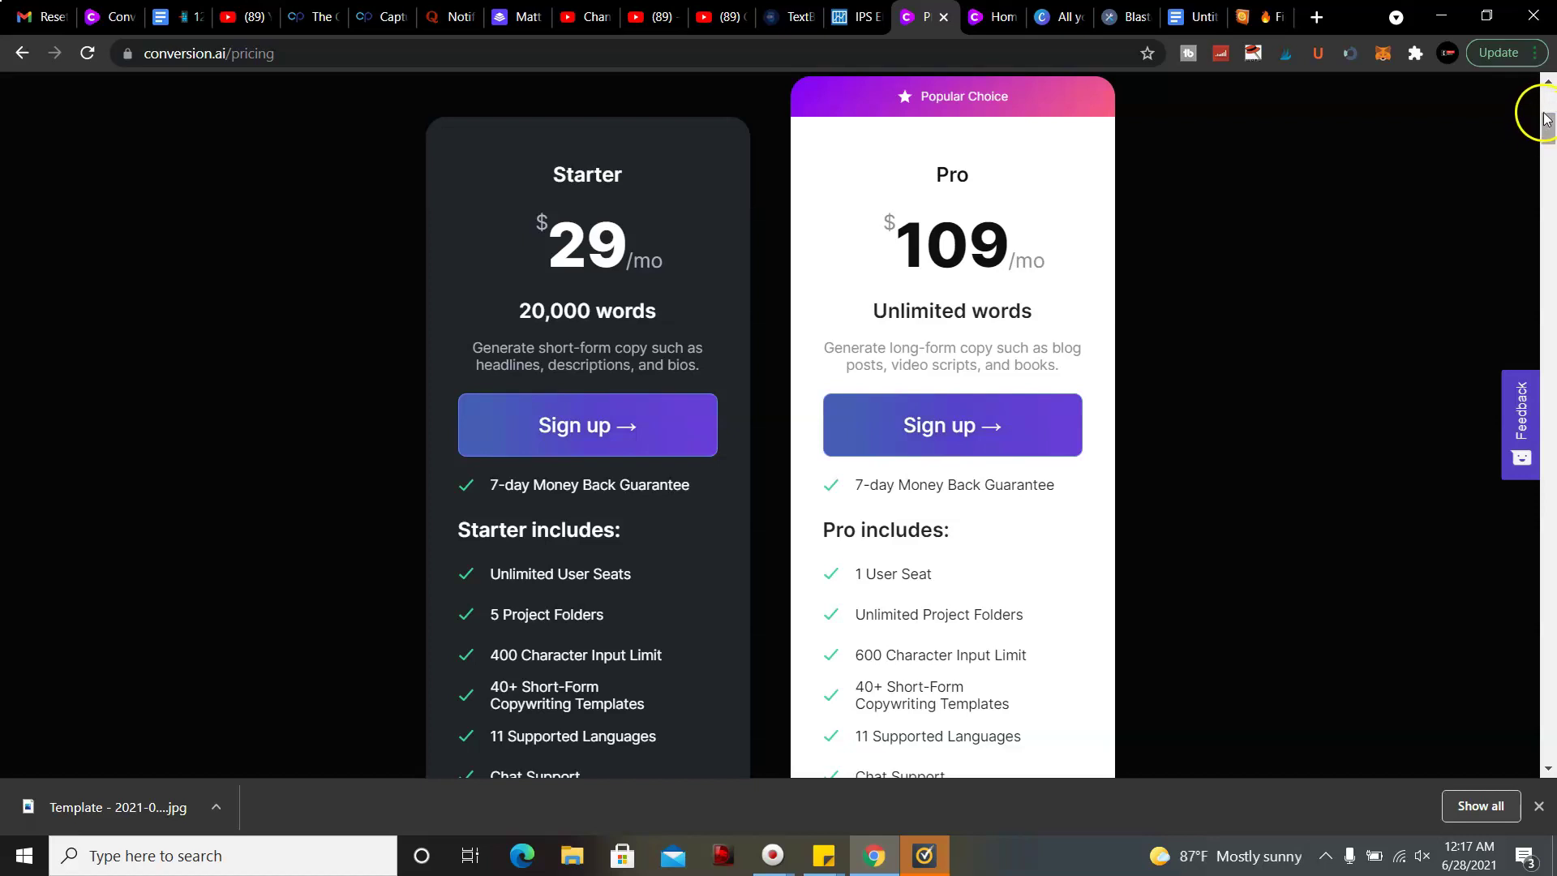
left_click_drag(1549, 130, 1549, 97)
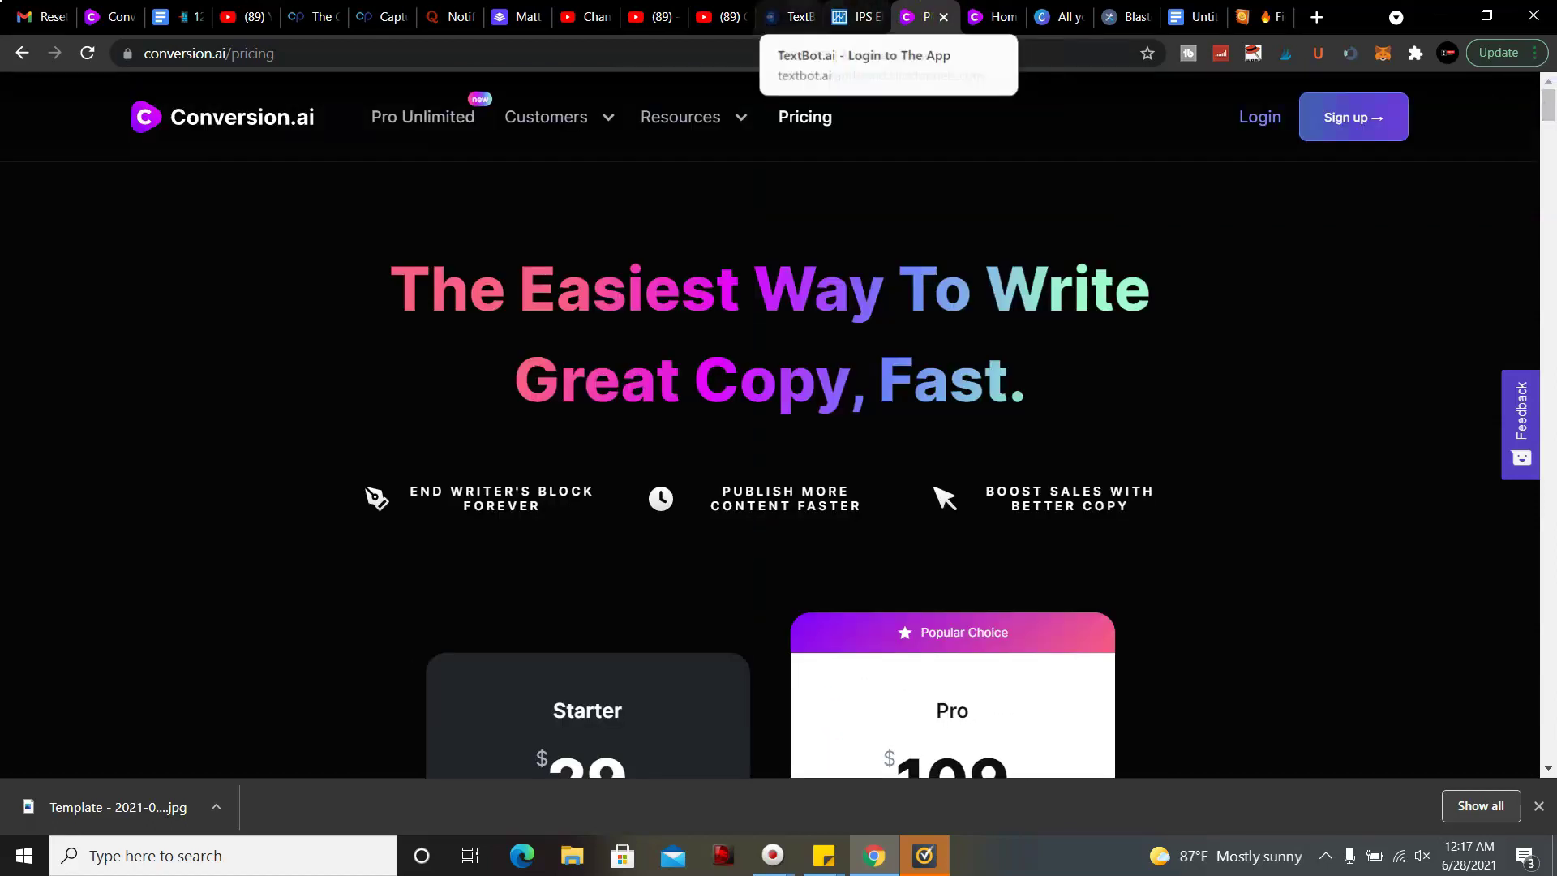
Return to the template library and filter it by Website, Blog, then Email
left_click(989, 18)
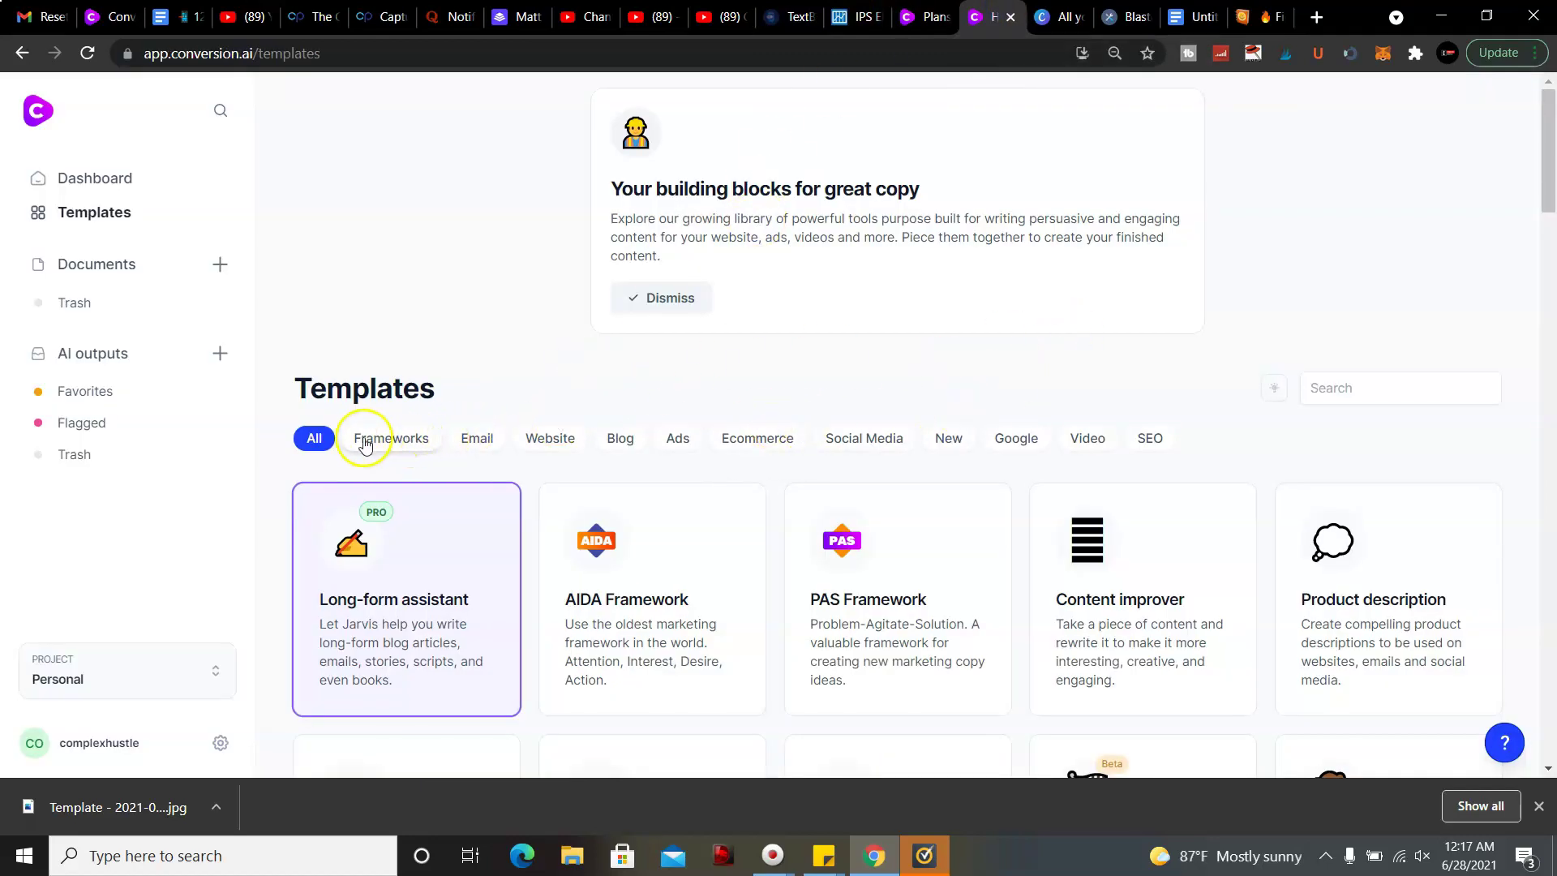
left_click(548, 440)
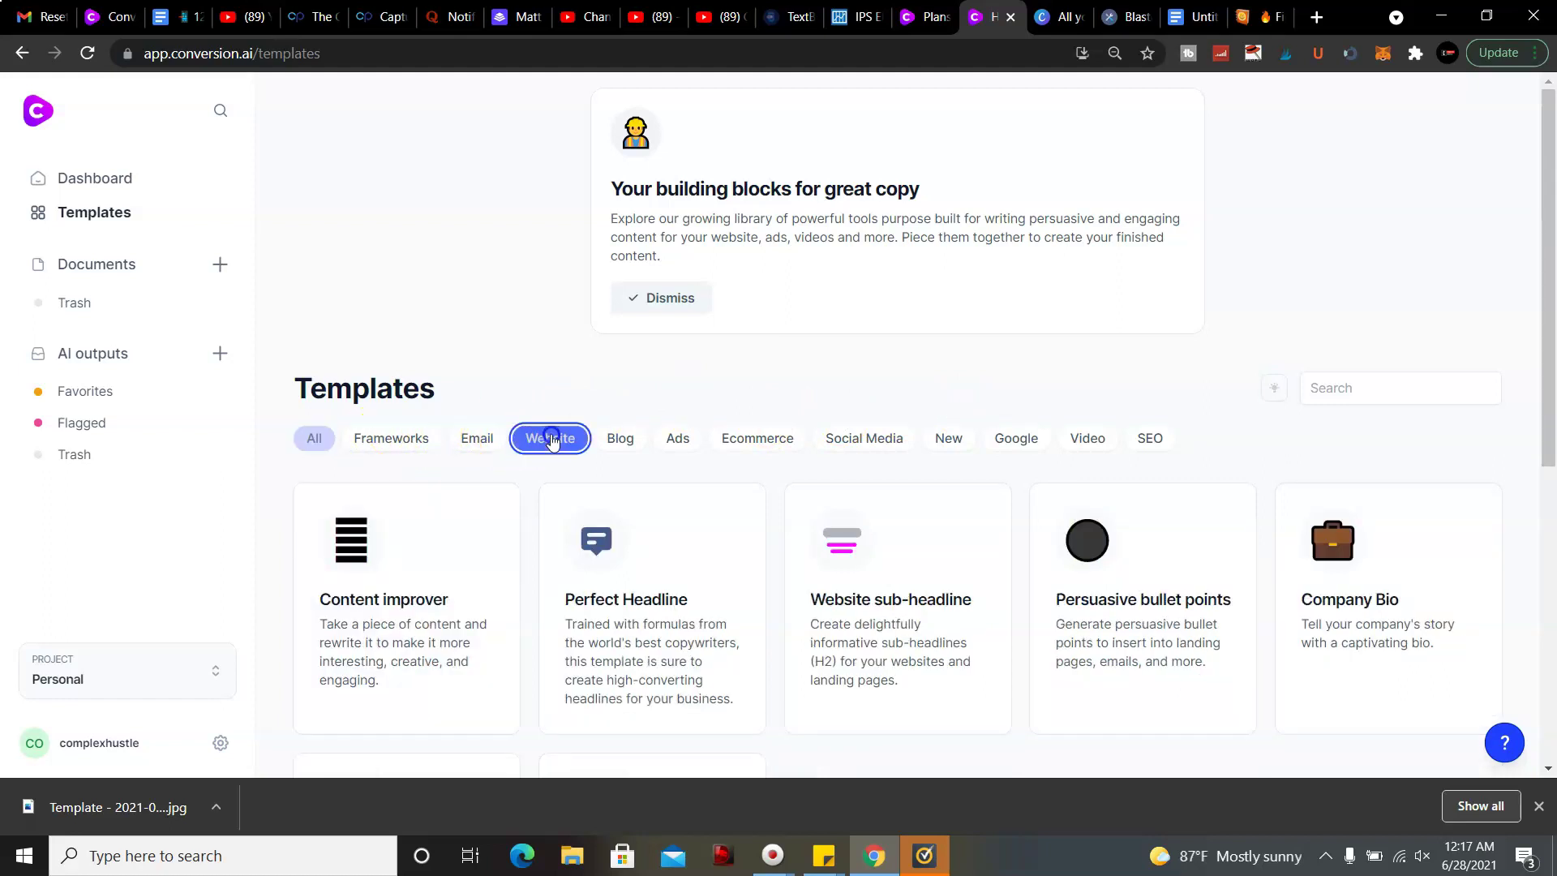
left_click(616, 440)
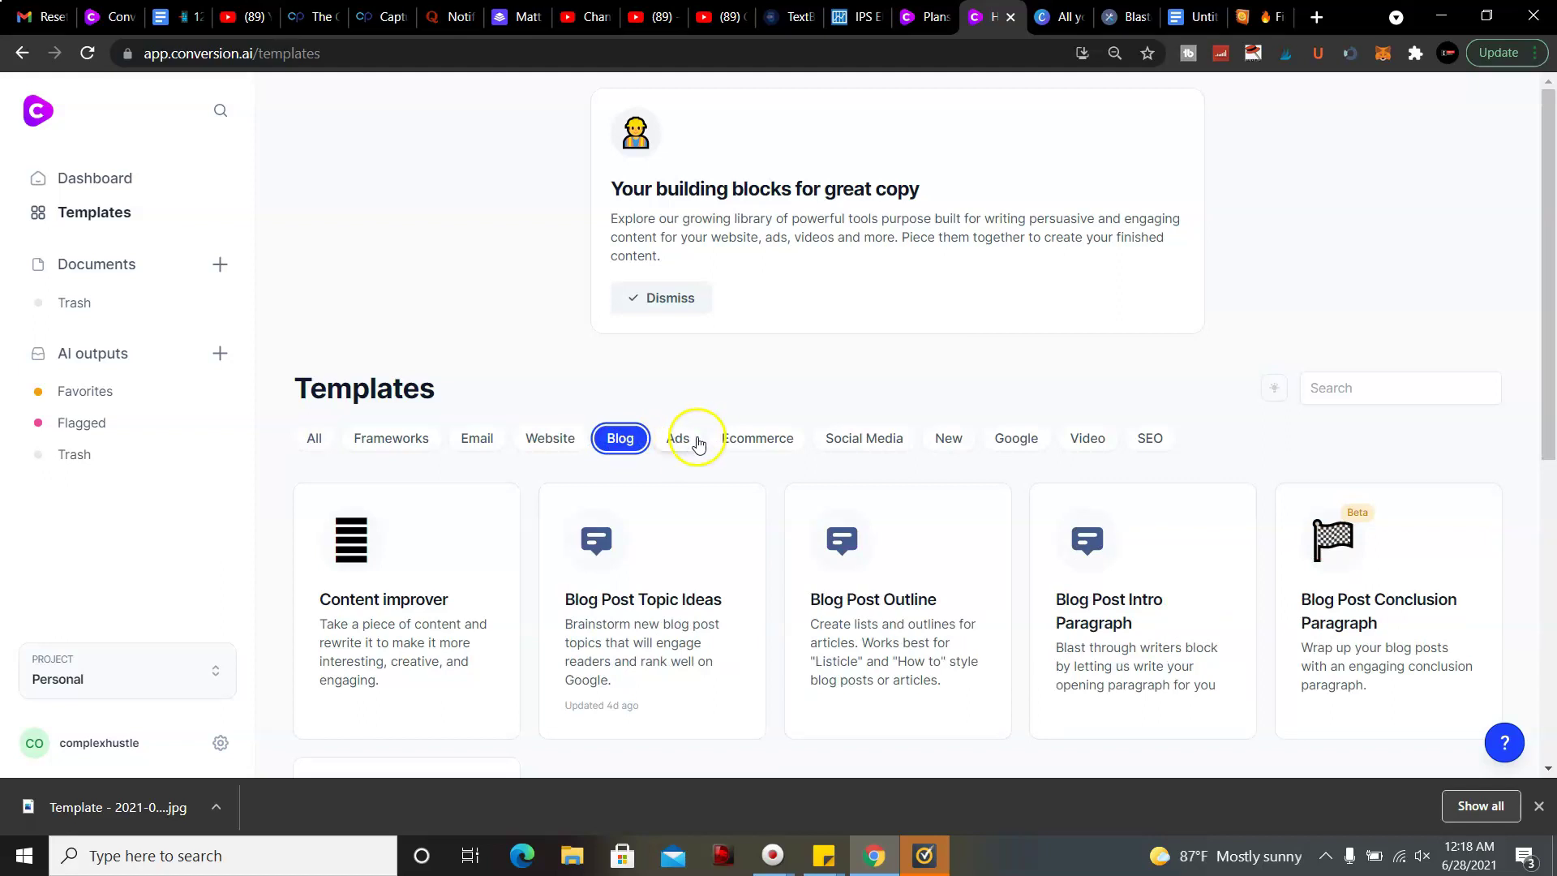
mouse_move(1548, 209)
left_mouse_down()
mouse_move(1551, 344)
mouse_move(1551, 278)
left_mouse_up()
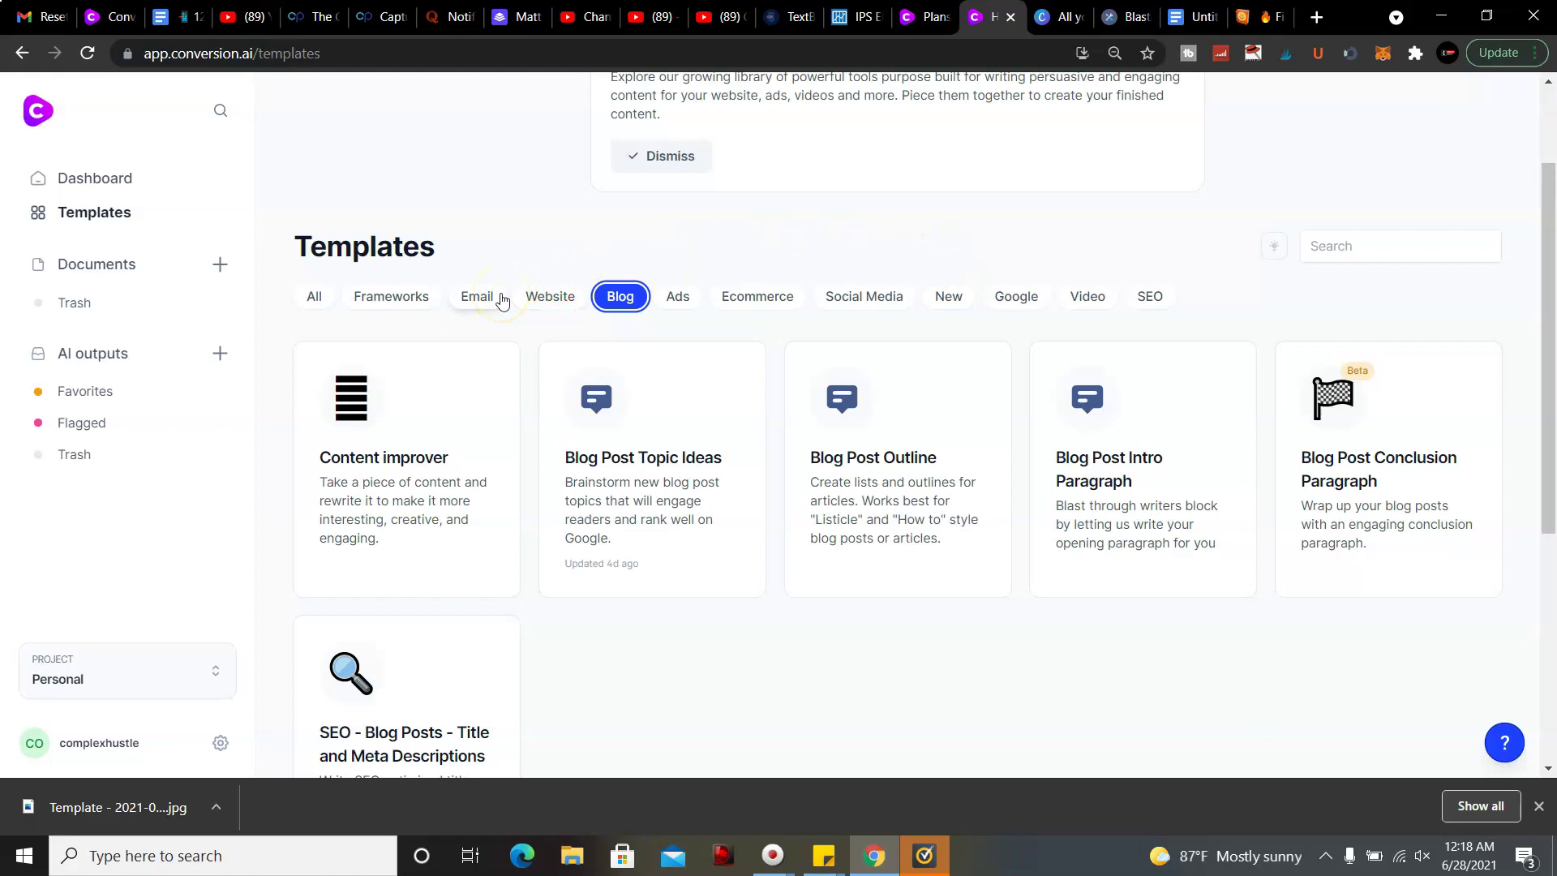
left_click(501, 302)
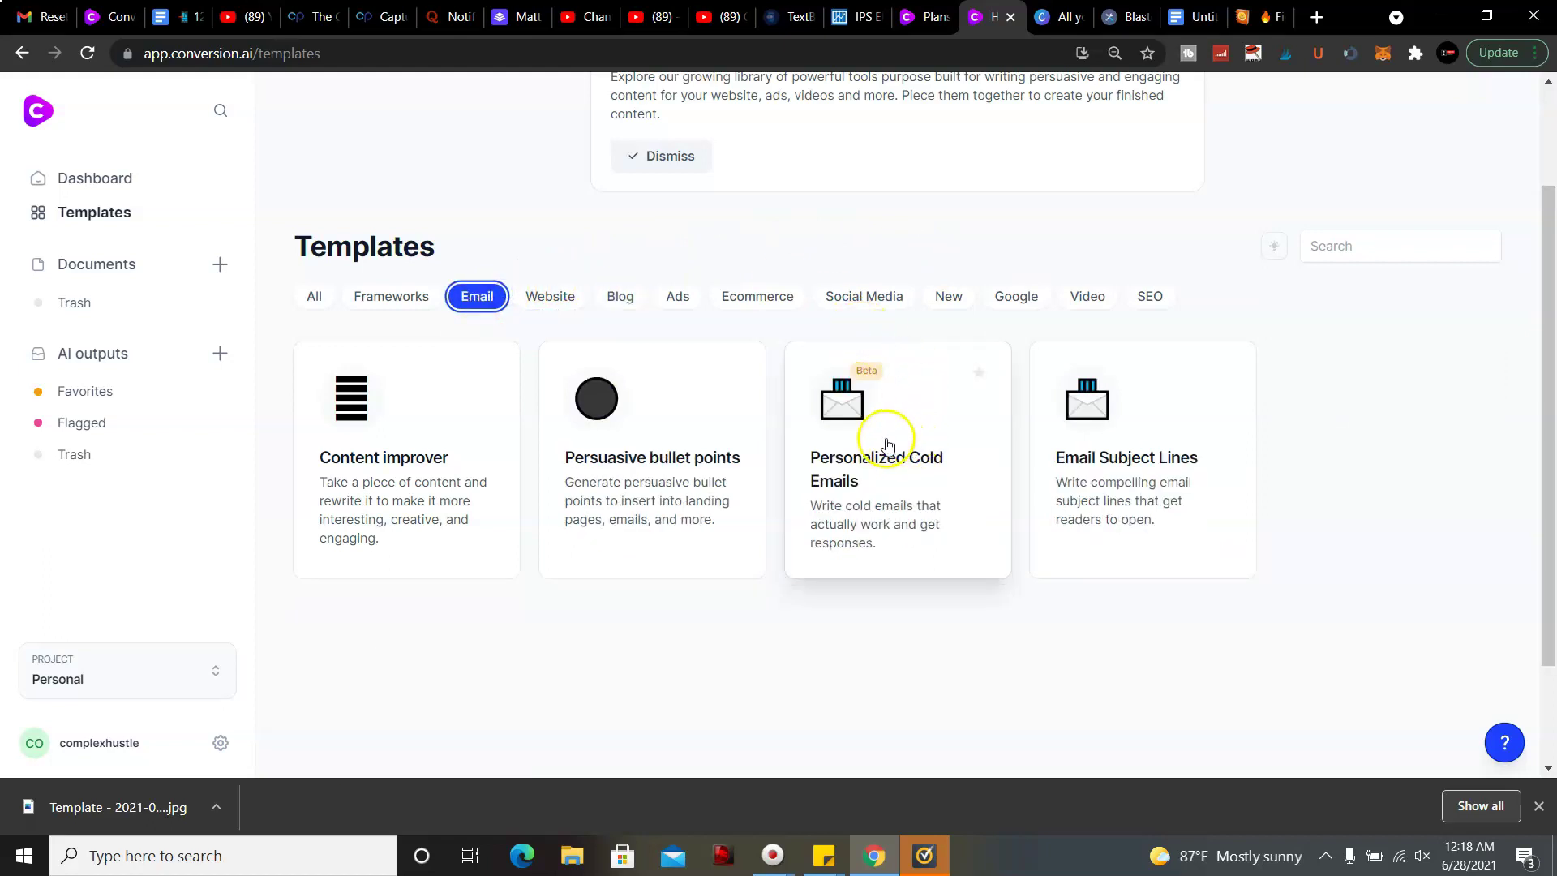
Generate seven Email Subject Lines for infinity processing system and review the outputs
left_click(1175, 425)
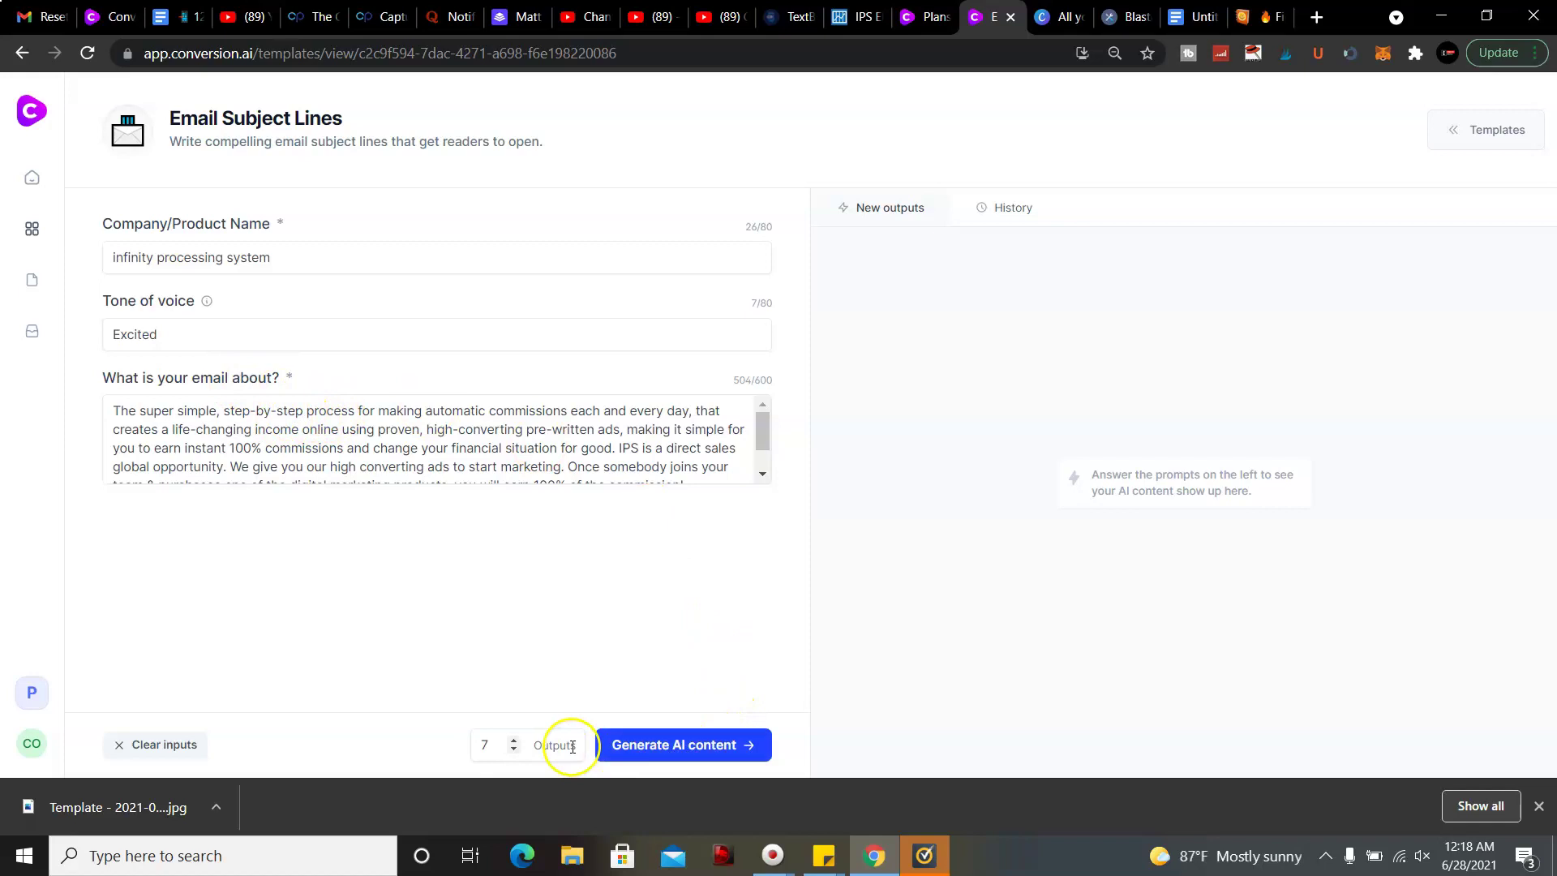
left_click(728, 742)
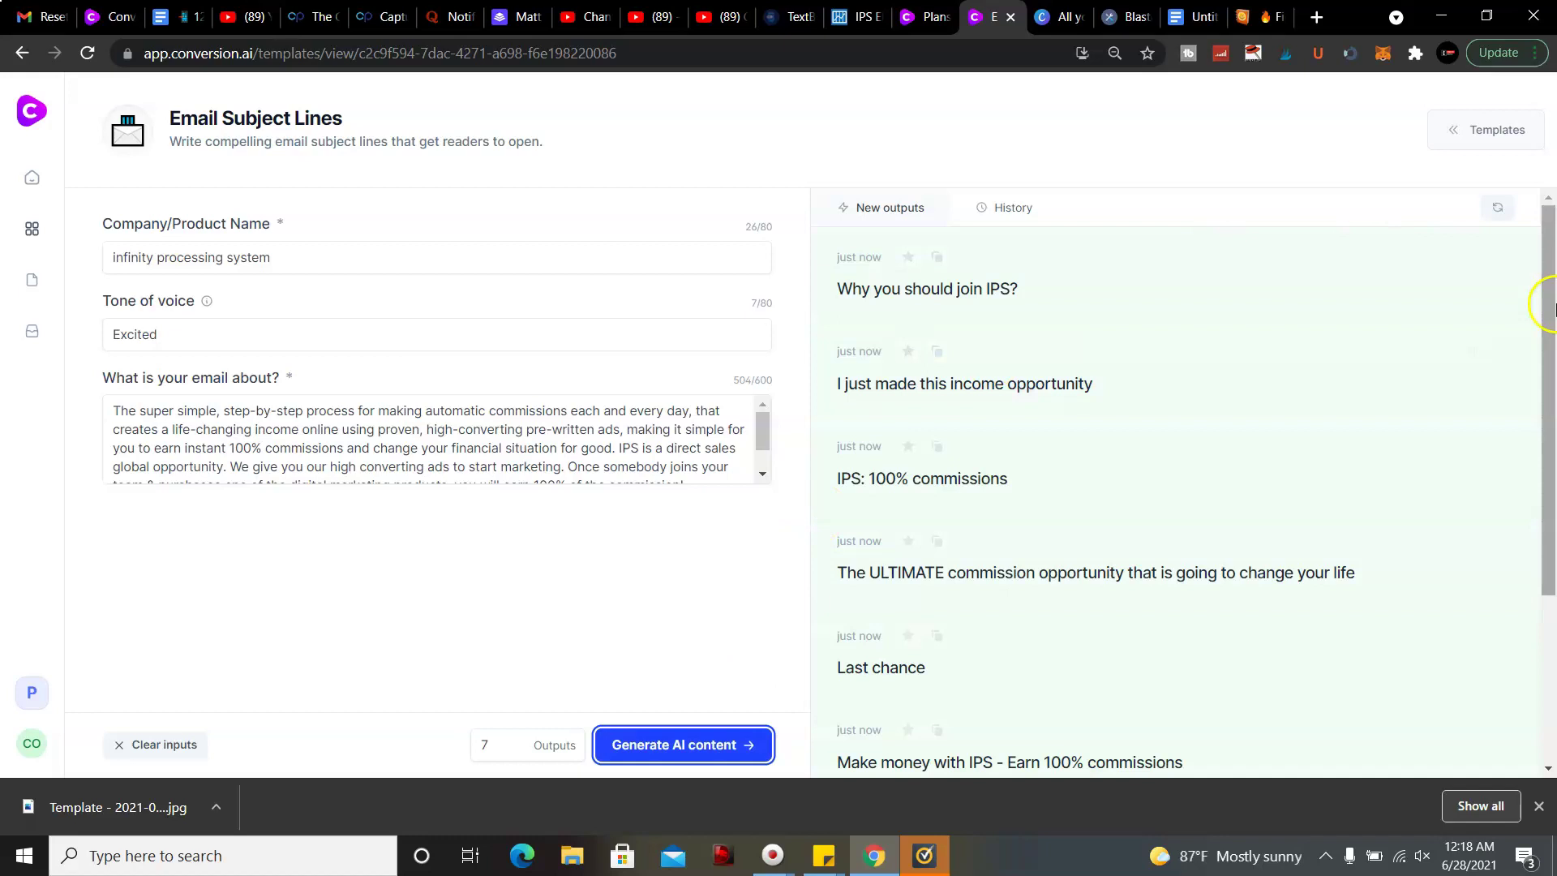
left_click(1554, 294)
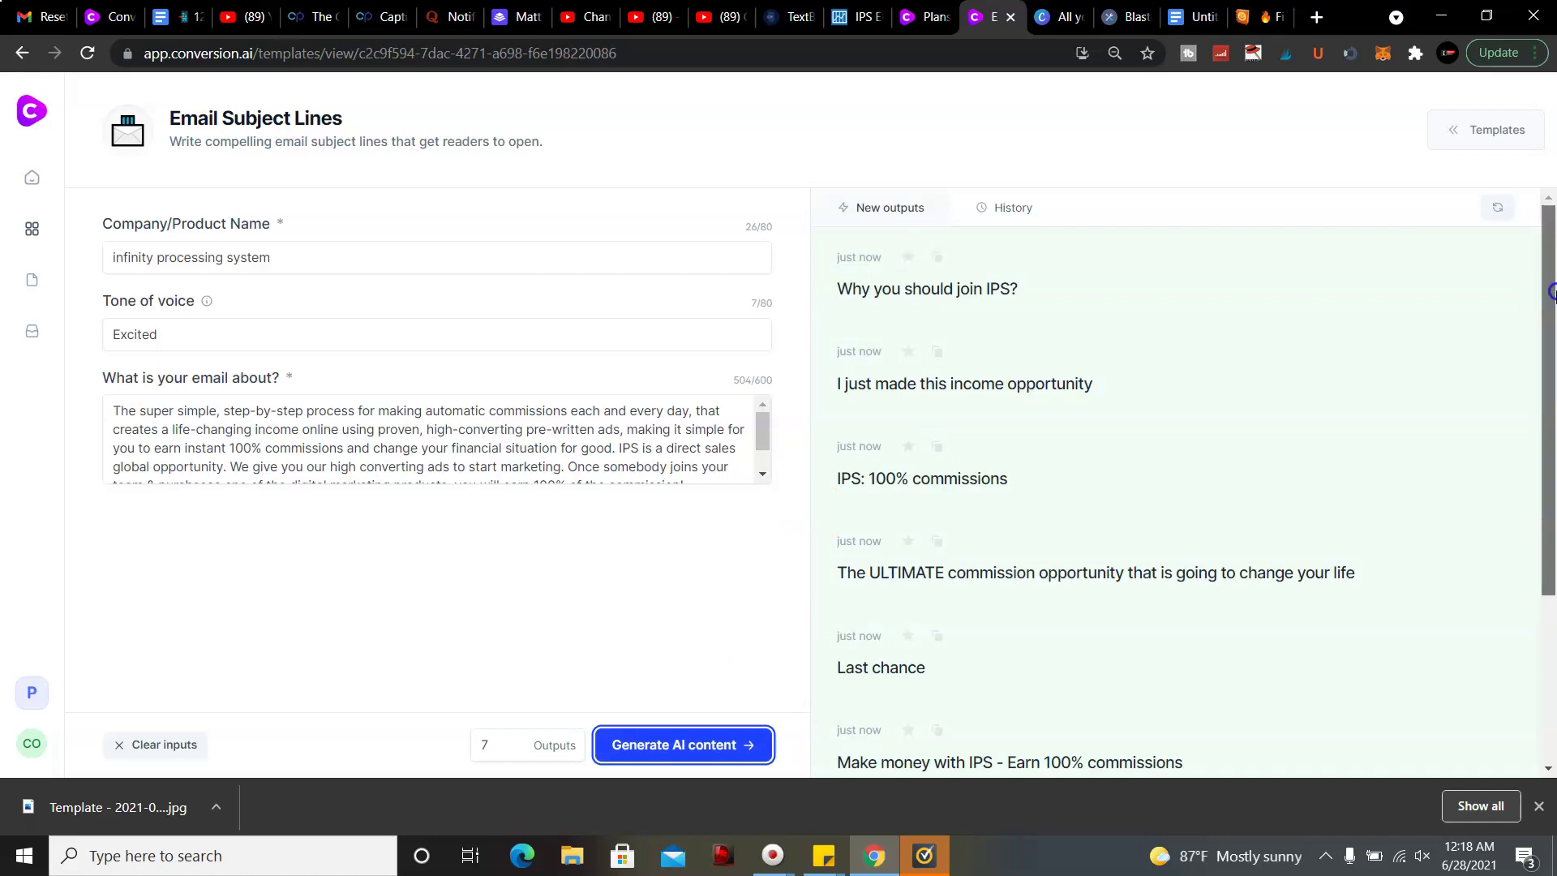
left_click_drag(1554, 292, 1554, 365)
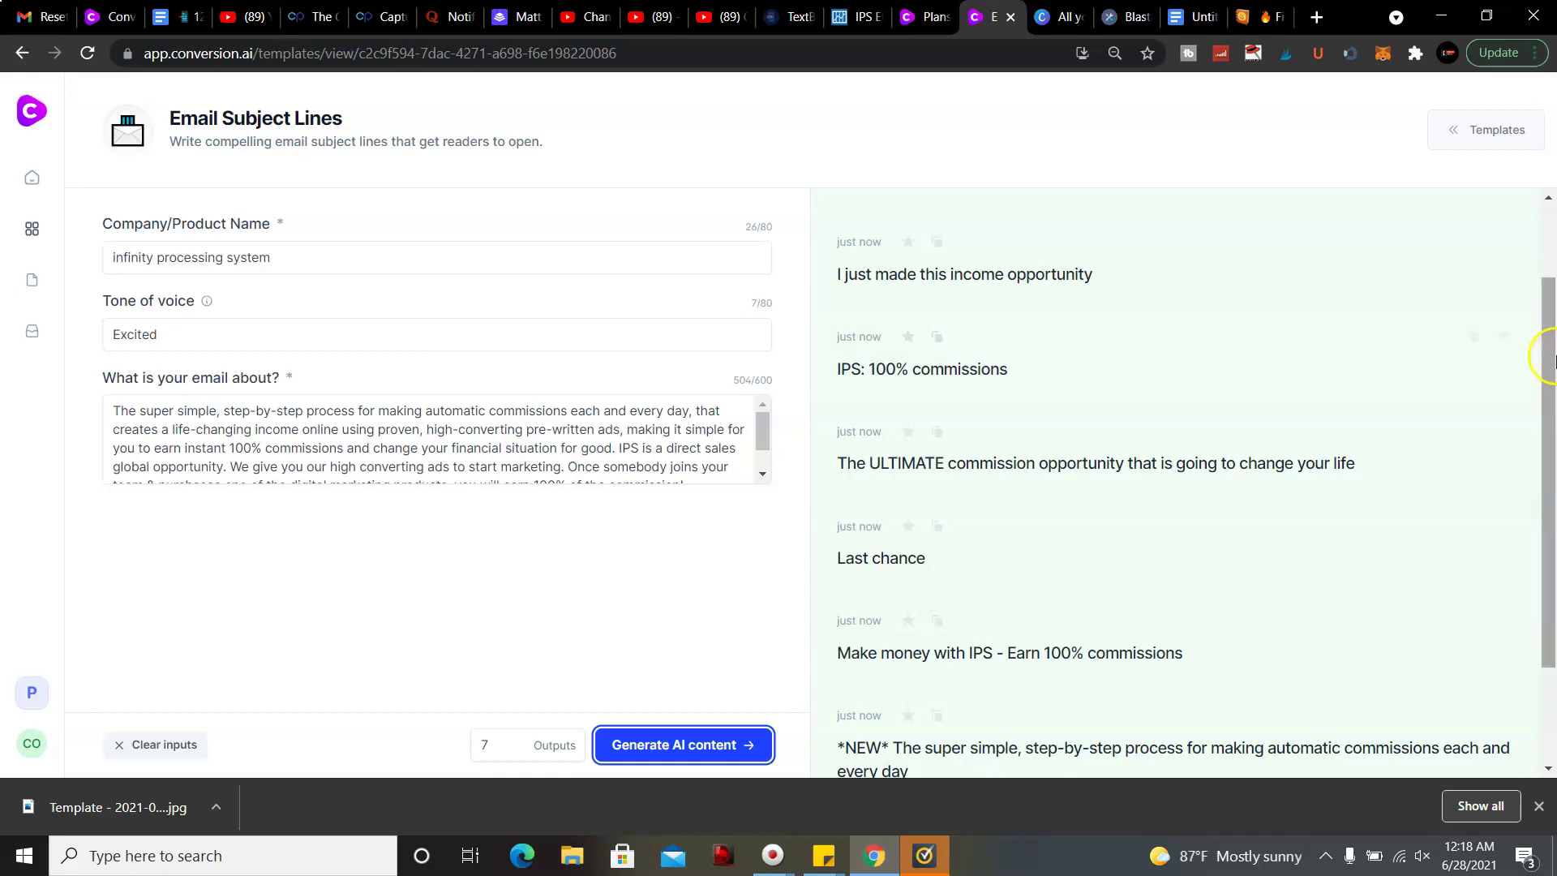
left_click_drag(1553, 389, 1553, 422)
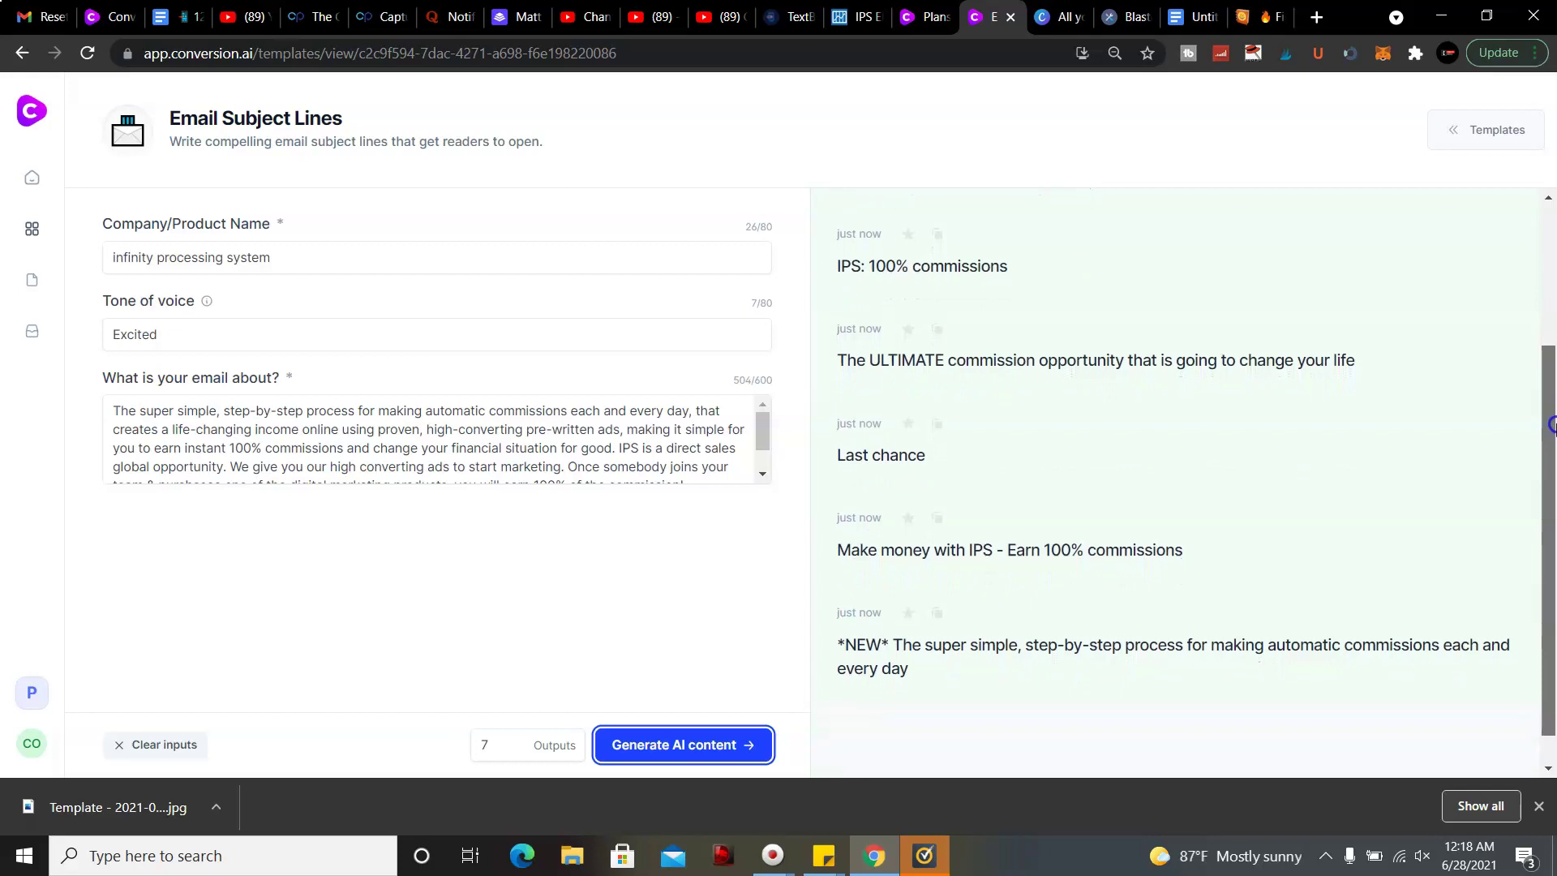
mouse_move(1554, 423)
left_mouse_down()
mouse_move(1530, 318)
mouse_move(1549, 269)
mouse_move(1546, 479)
left_mouse_up()
scroll(1466, 272, "up", 3)
scroll(1502, 254, "down", 1)
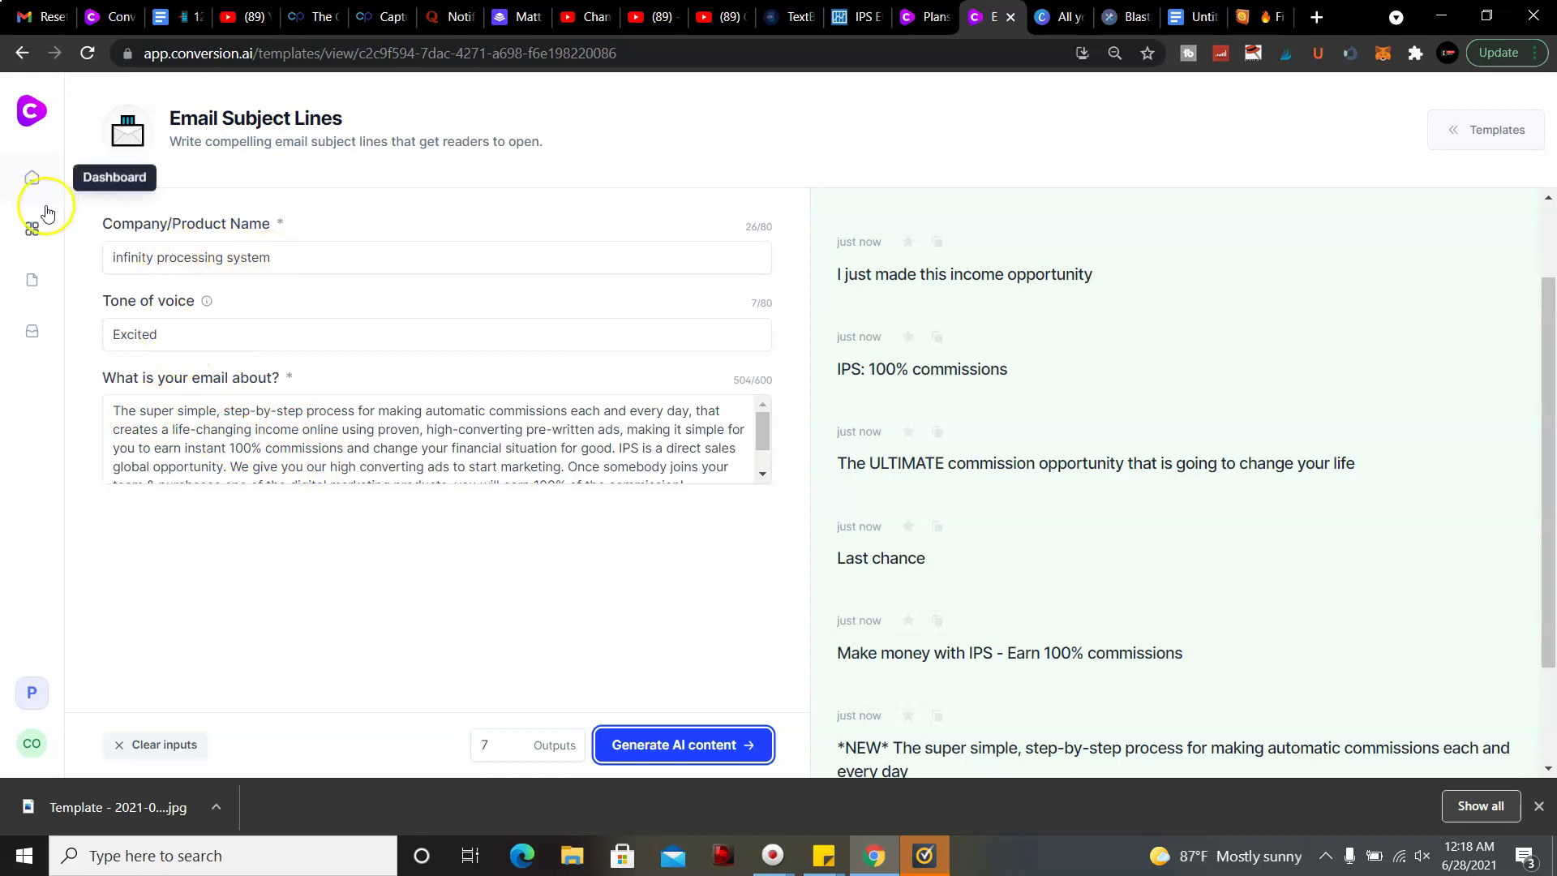
Open the Creative Story template and clear its old plot text
left_click(33, 229)
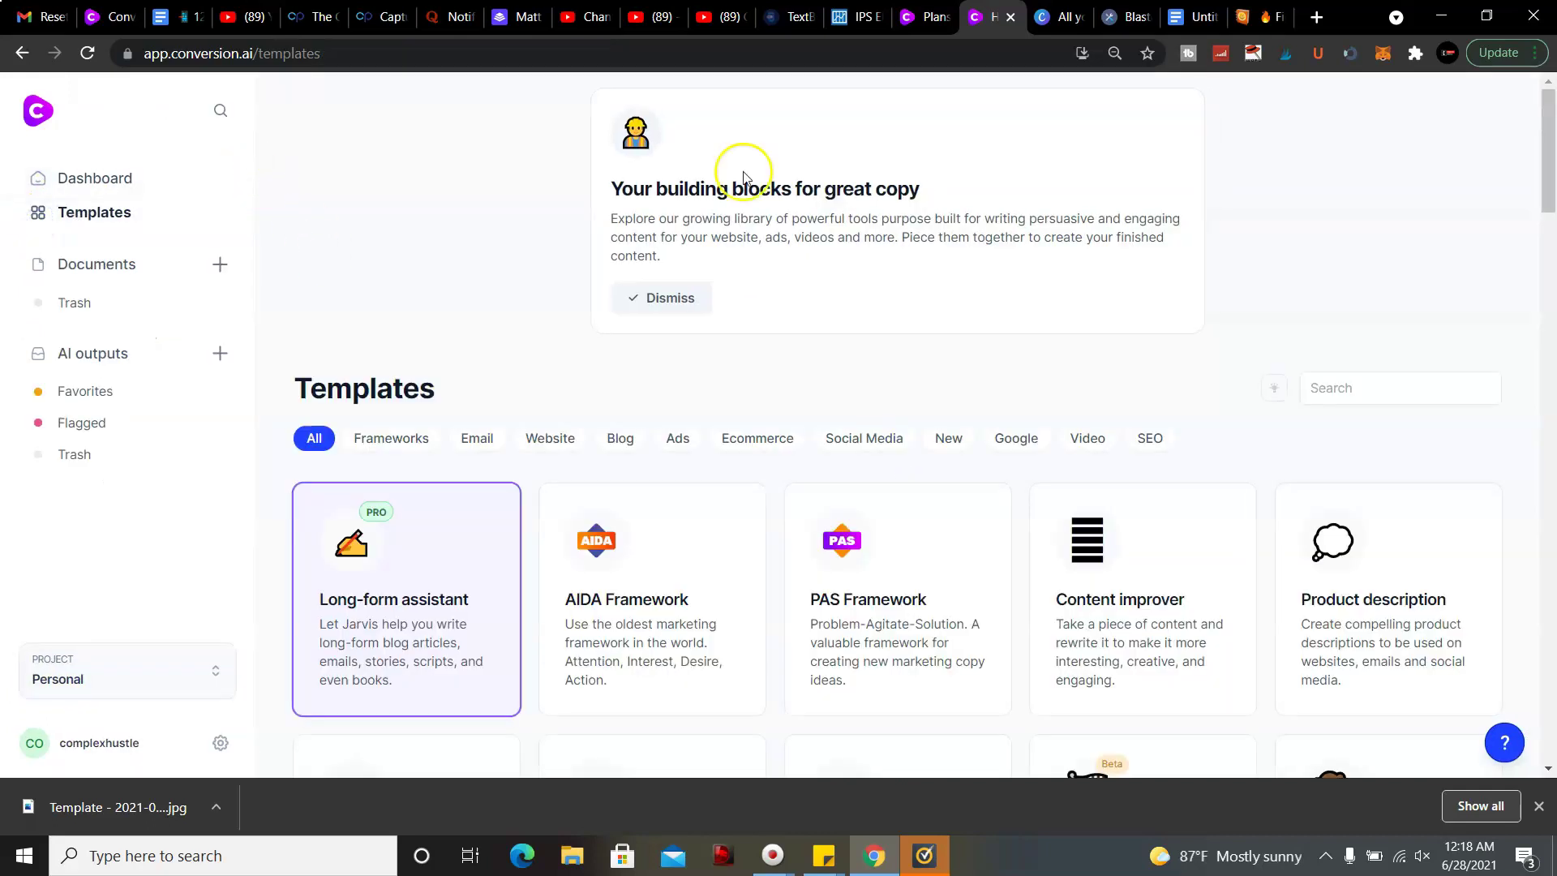
left_click_drag(1550, 182, 1552, 275)
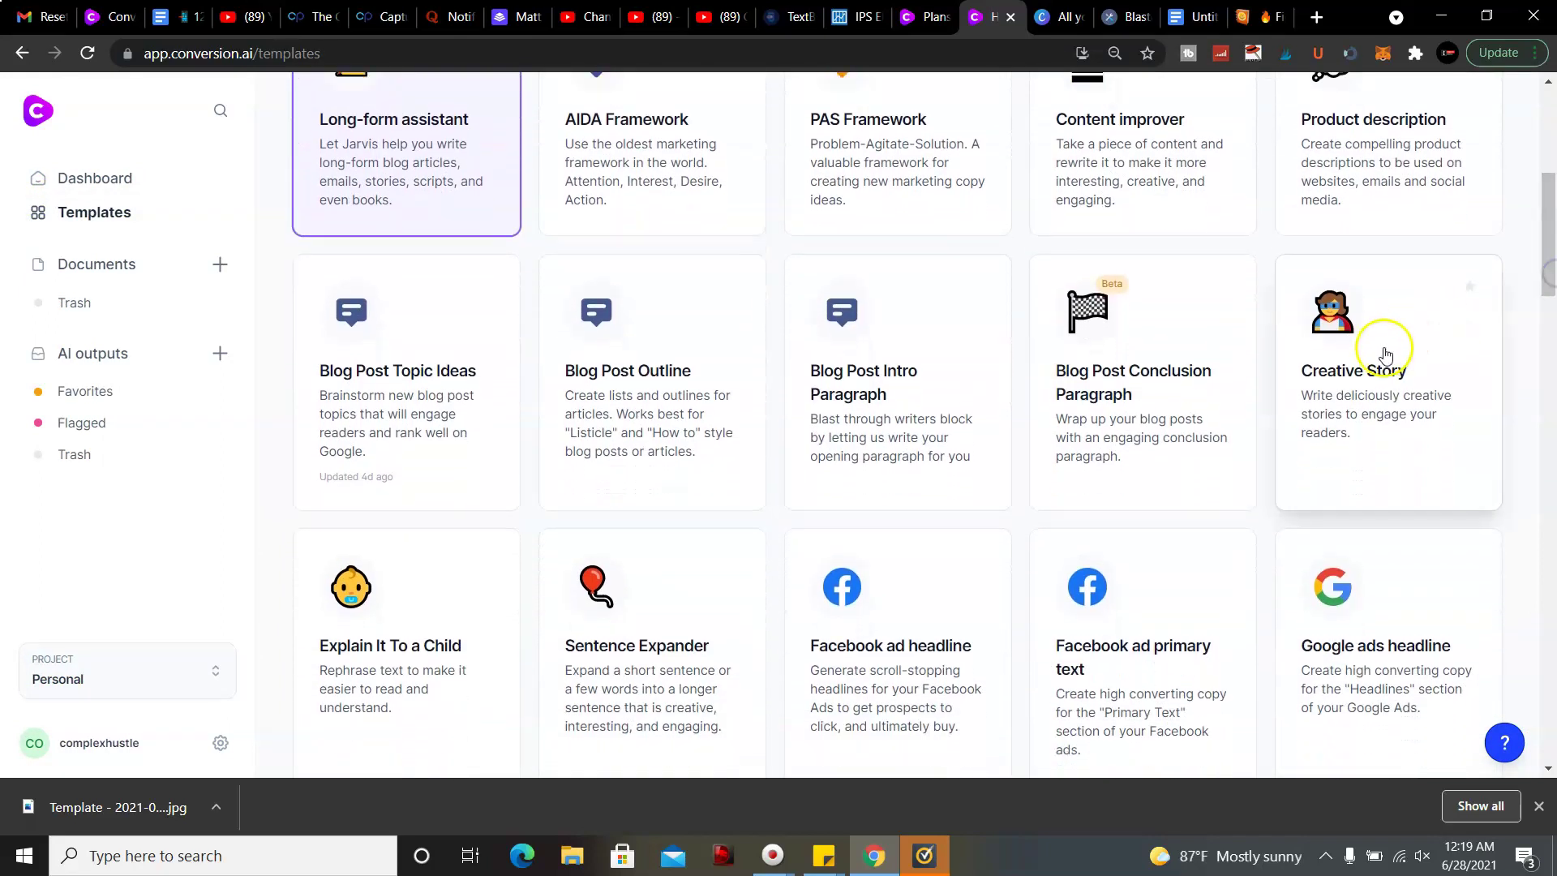
left_click(1380, 371)
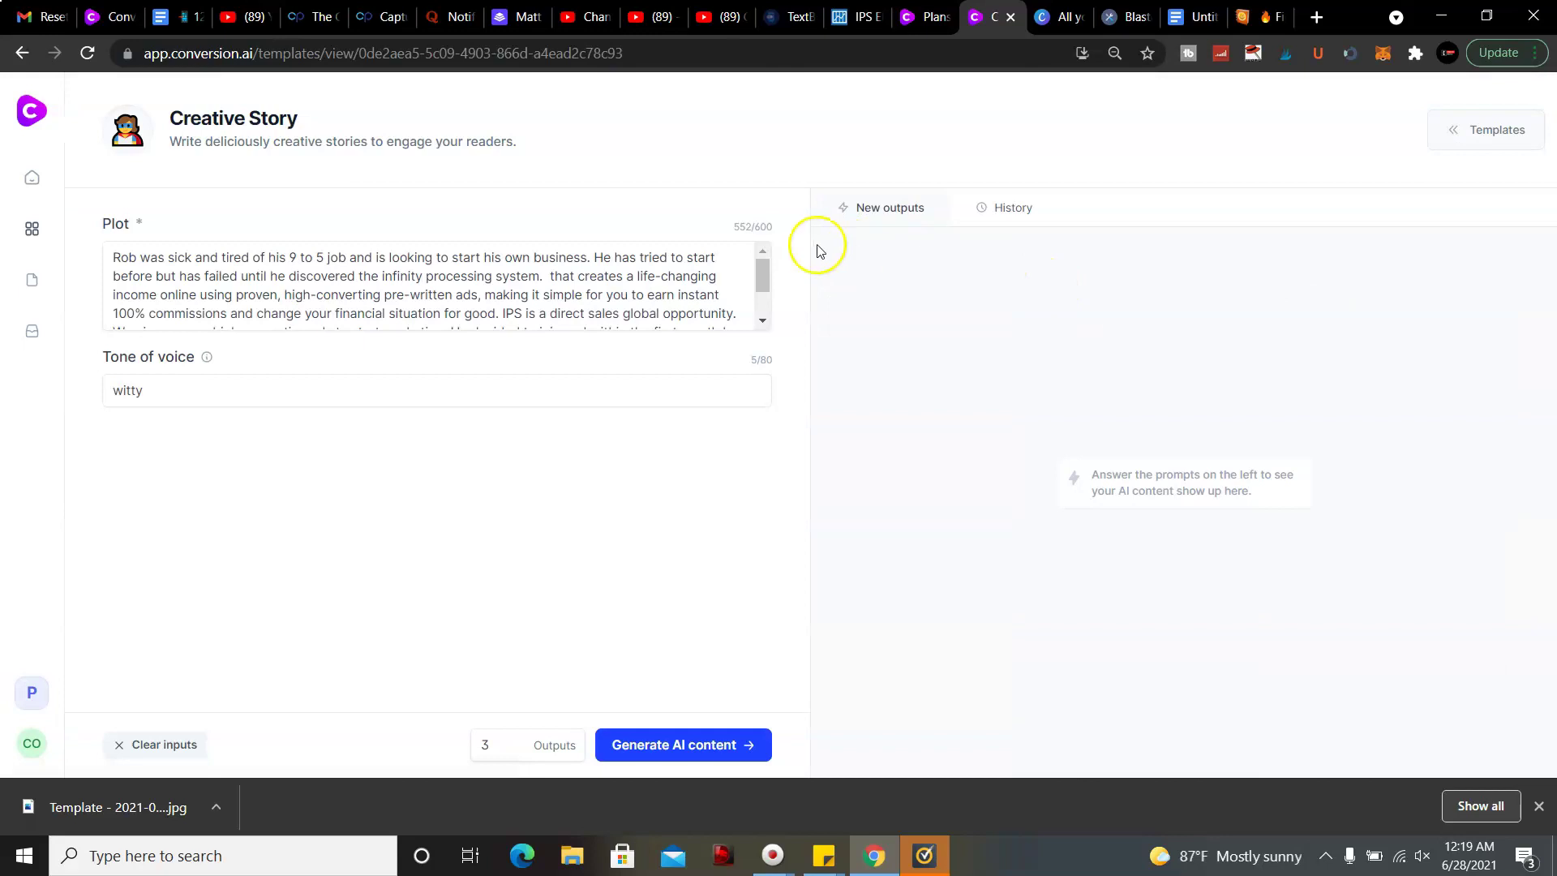
left_click_drag(760, 269, 761, 308)
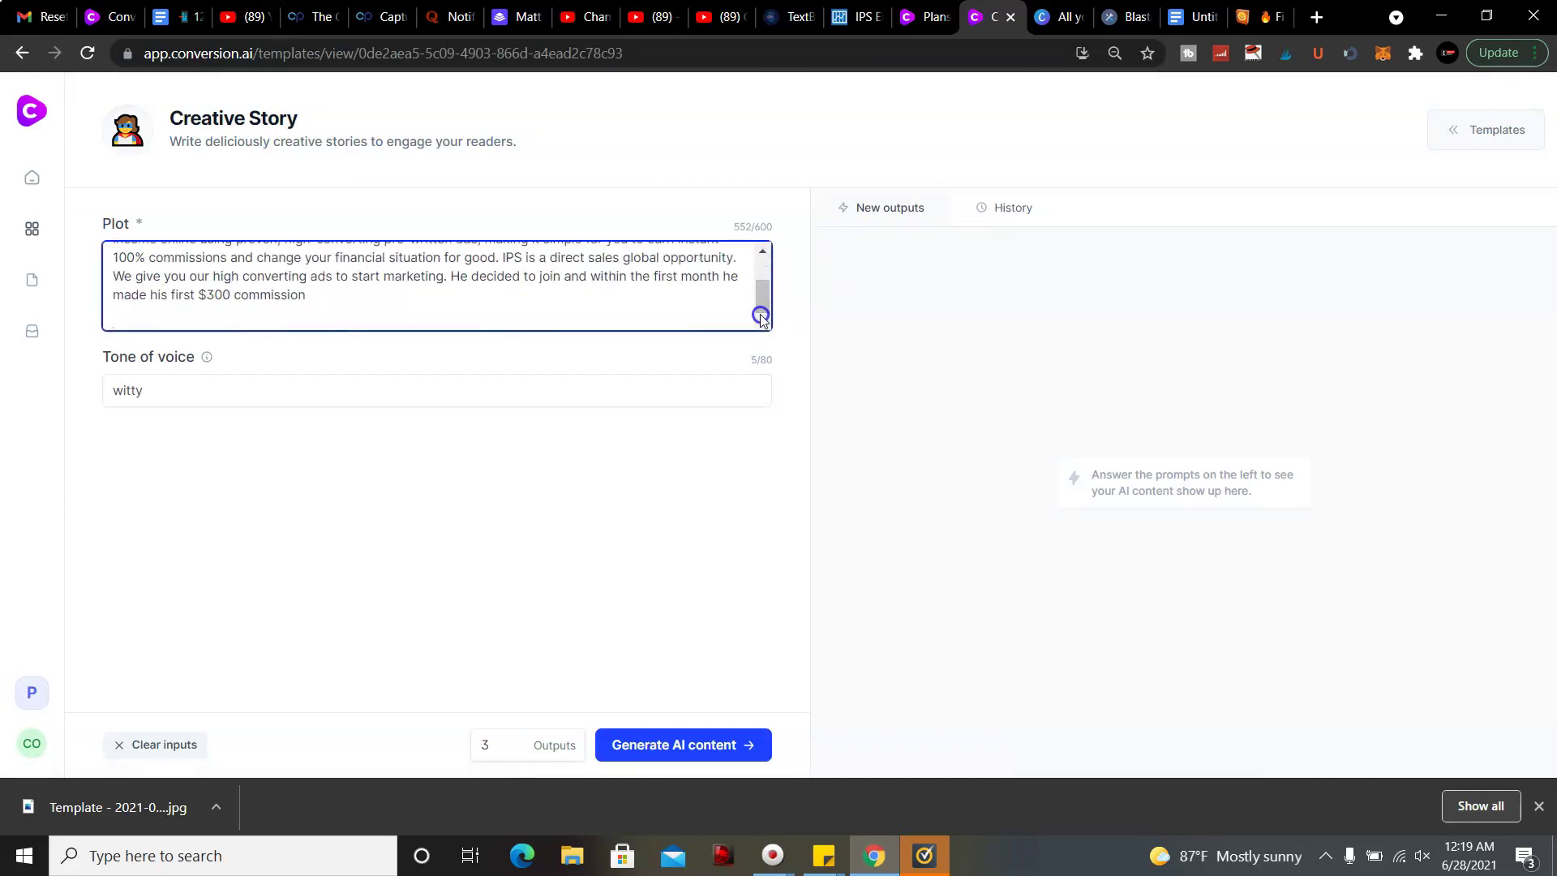
left_click_drag(393, 304, 104, 227)
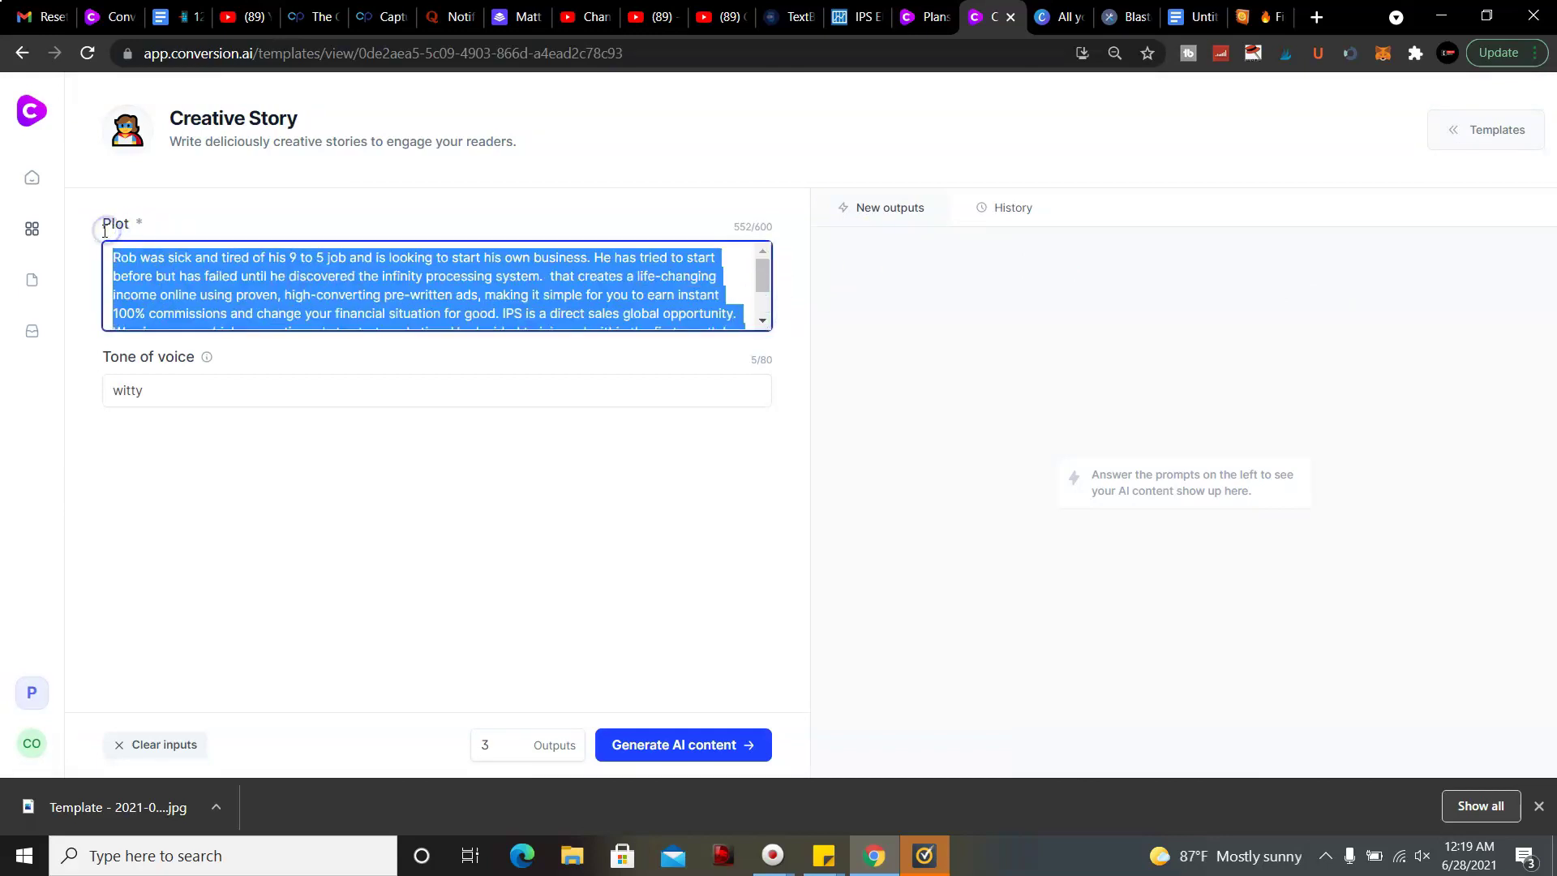
key("BackSpace")
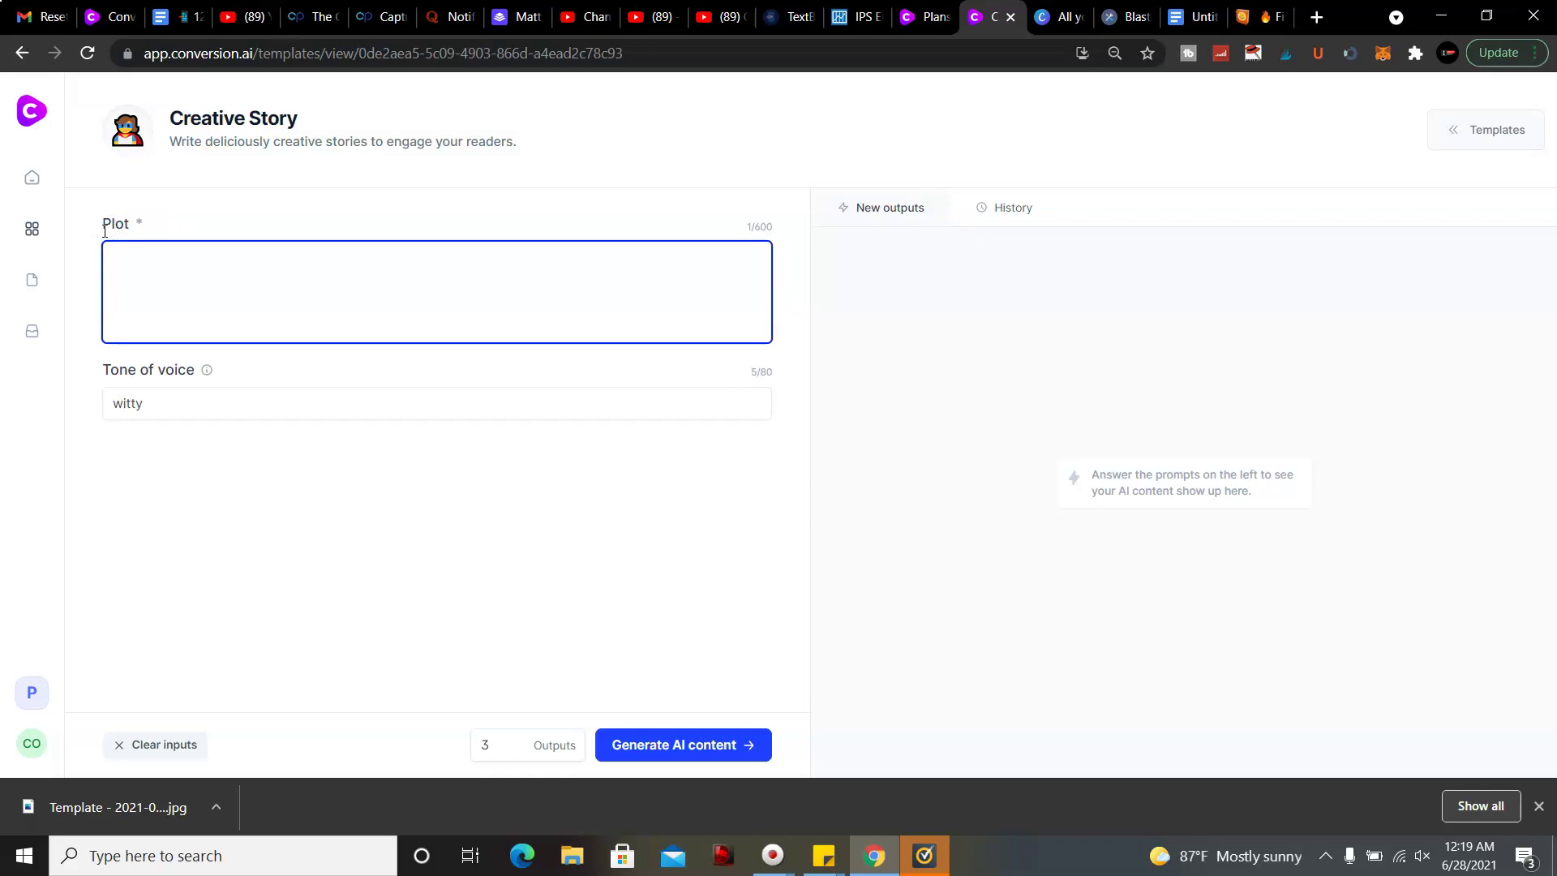
type("Mat ")
type("was tire")
type("d of h")
type("is job wor")
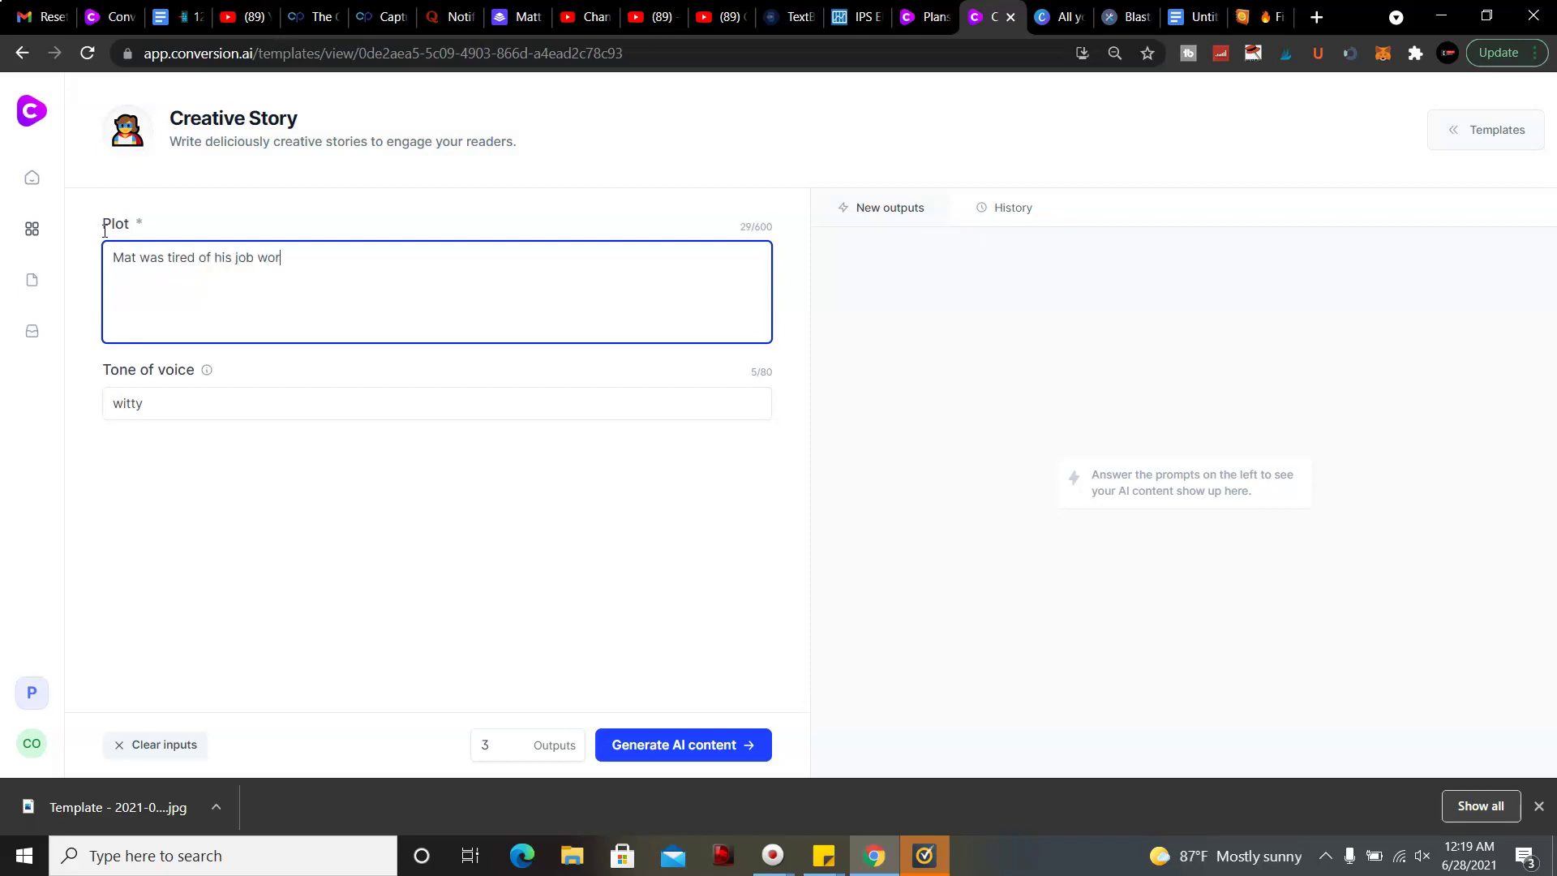
type("king at a ")
type("call c")
type("enter and ")
type("while ")
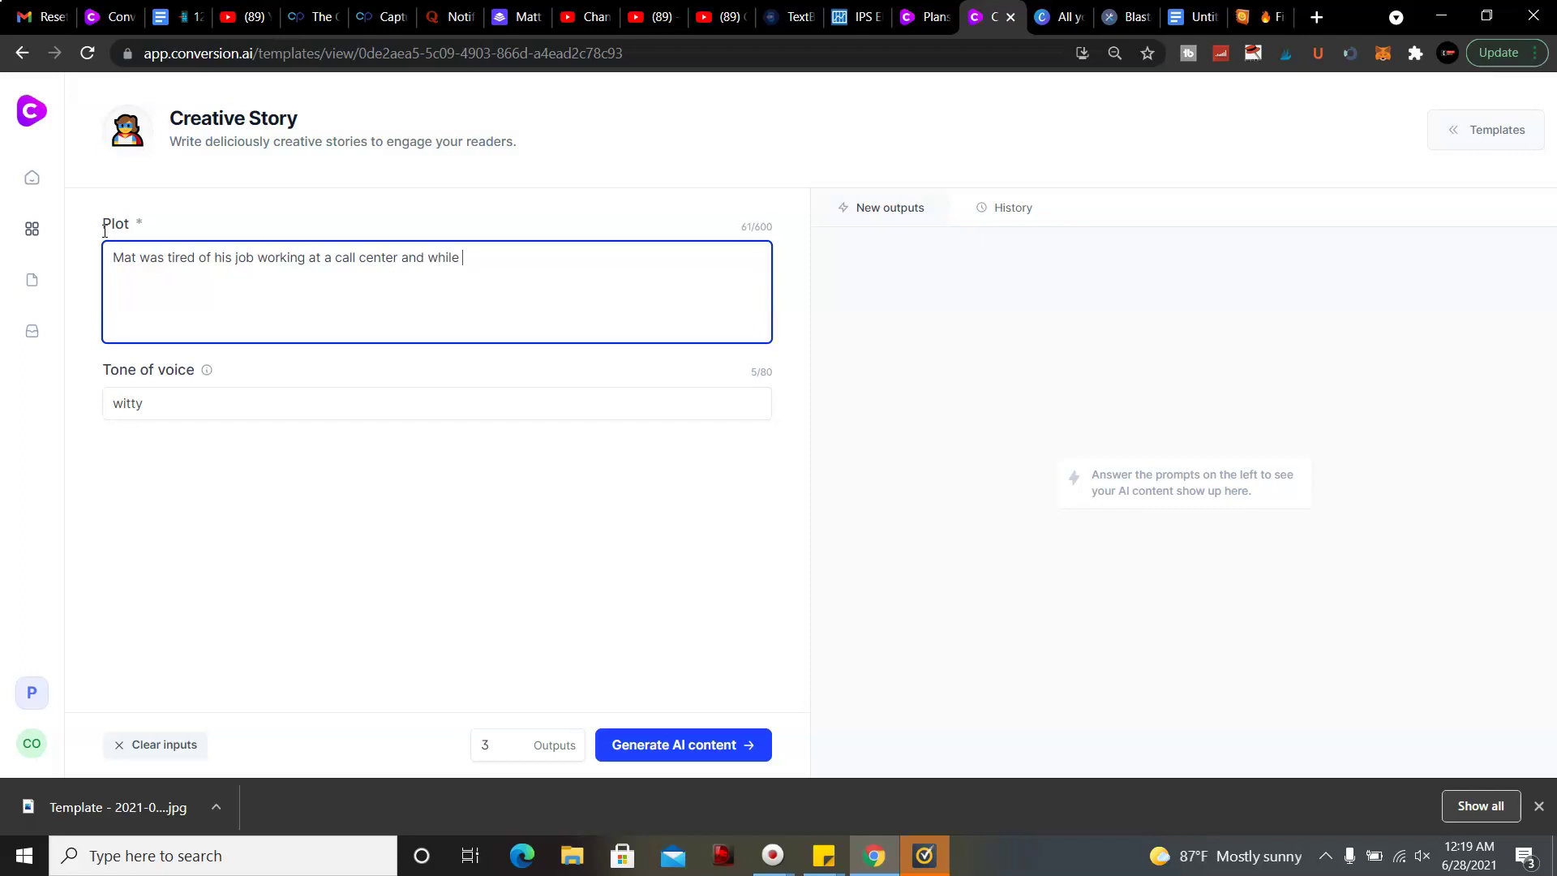
type("scoll")
type("ing though")
type(" his phone")
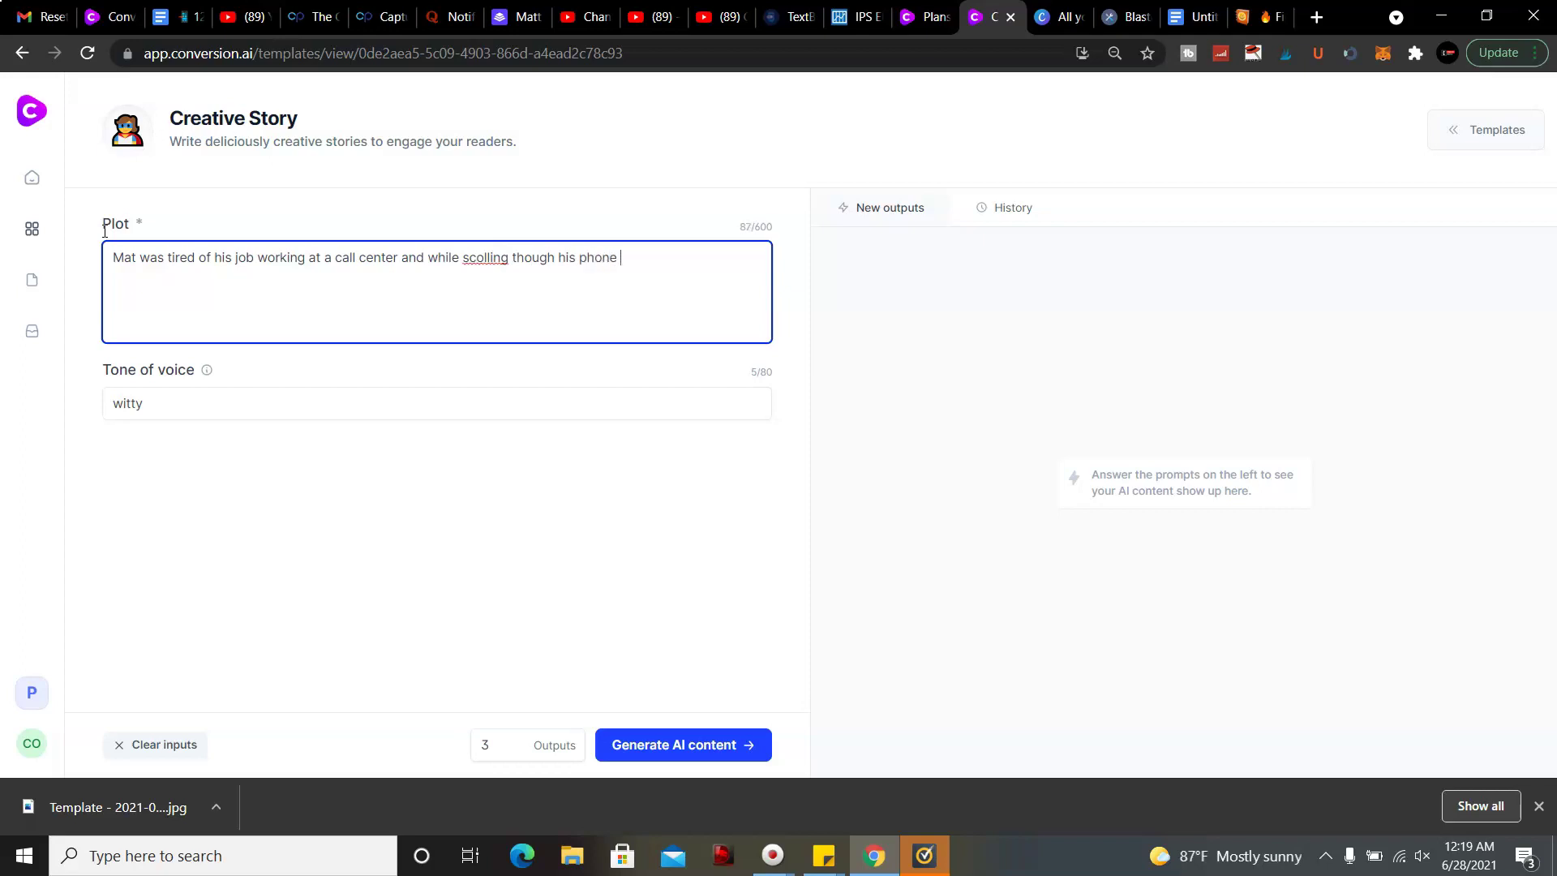
type(" he came acr")
type("oss")
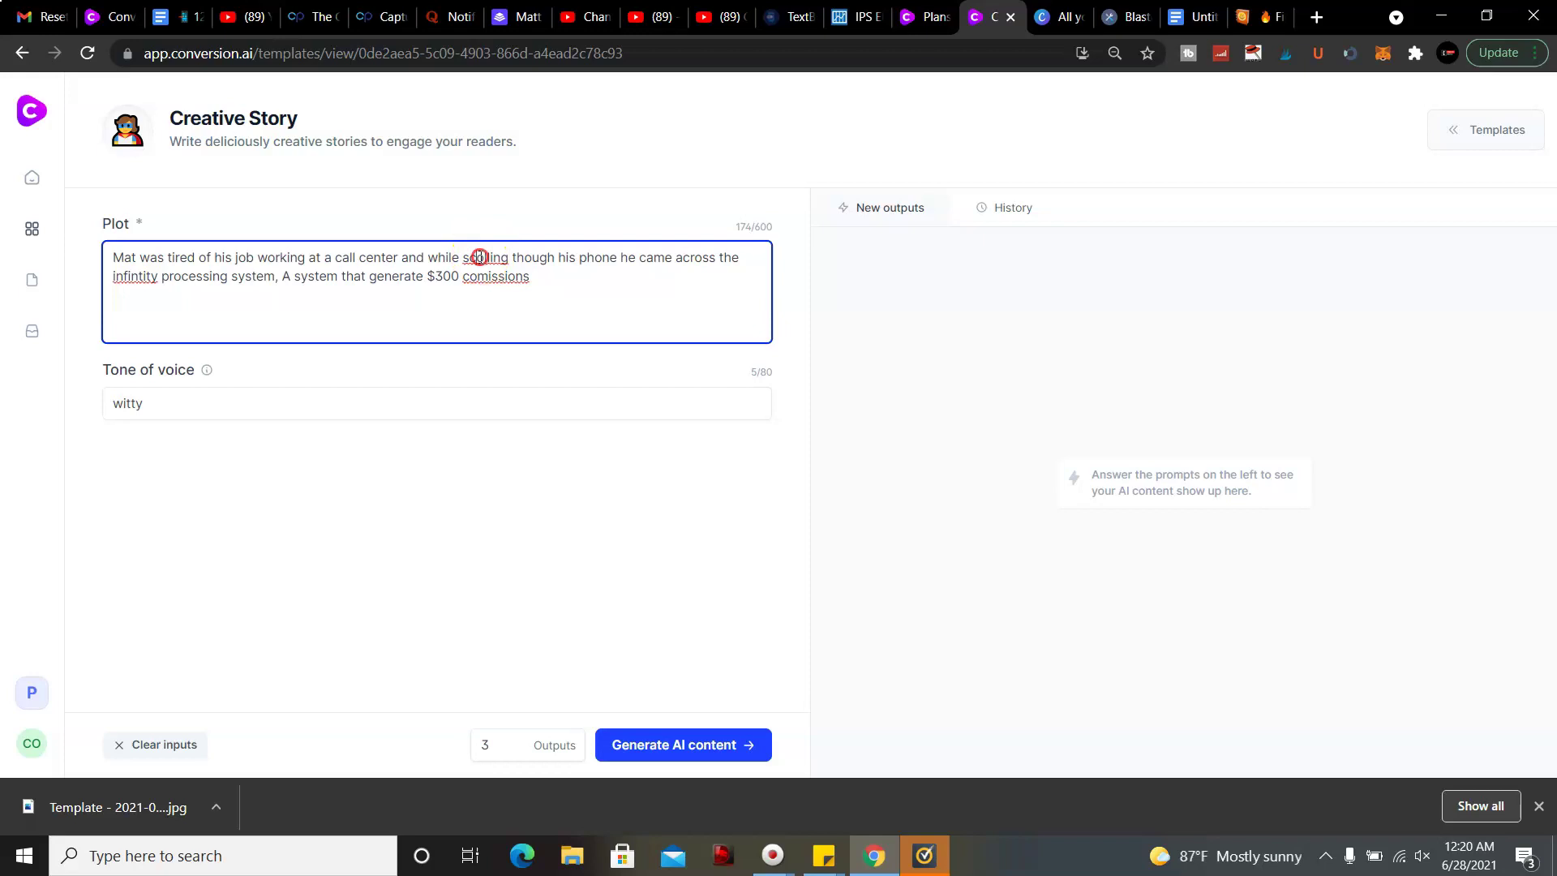
Correct 'scolling', 'comissions' and 'infintity' in the plot with spelling suggestions
right_click(483, 259)
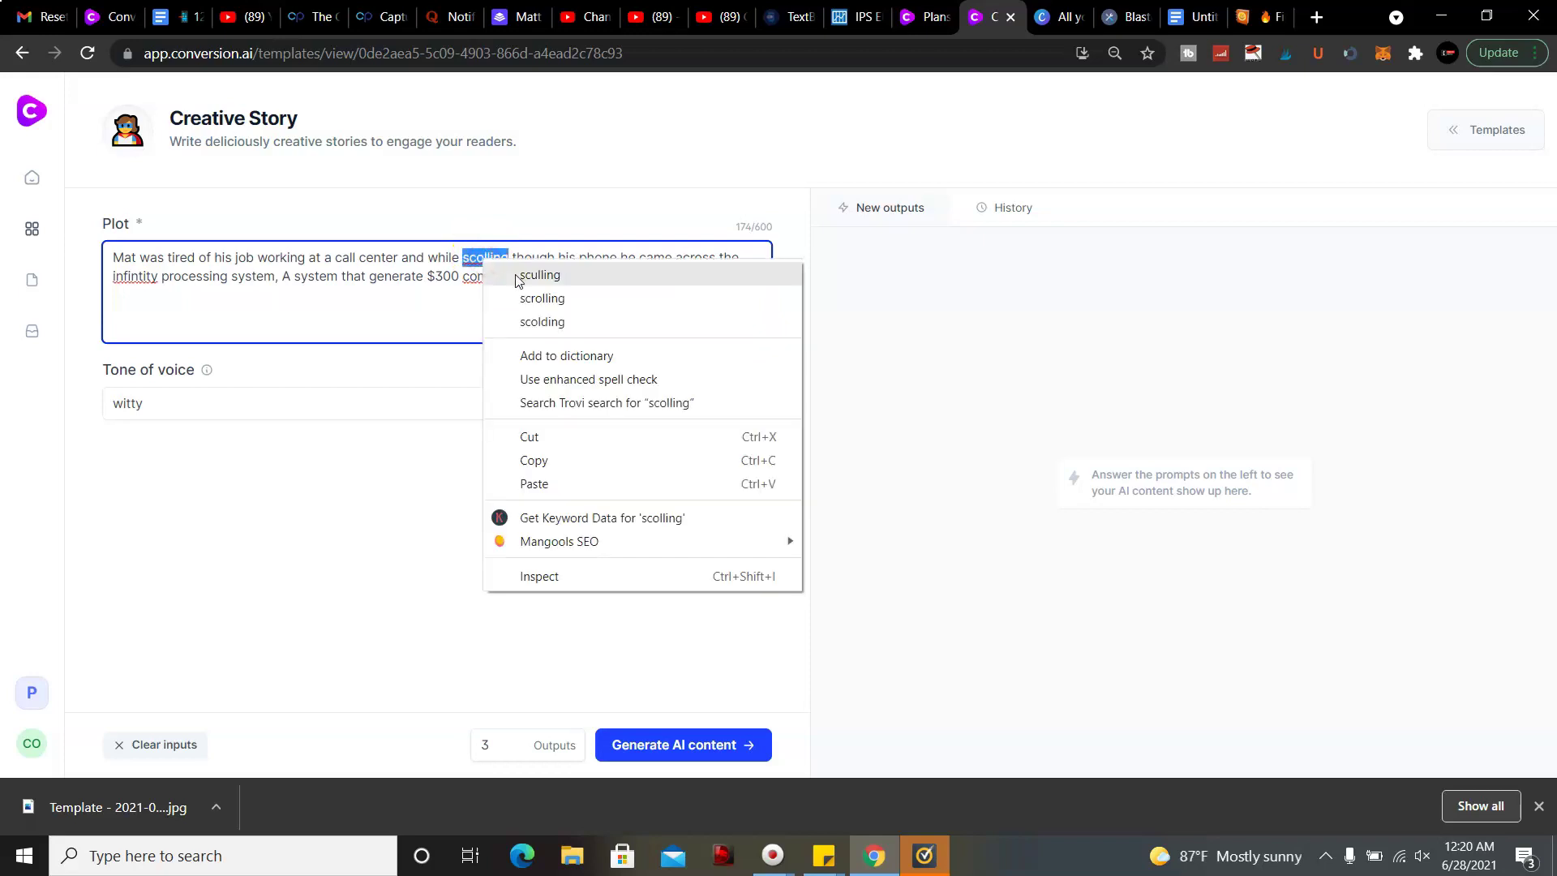
left_click(538, 299)
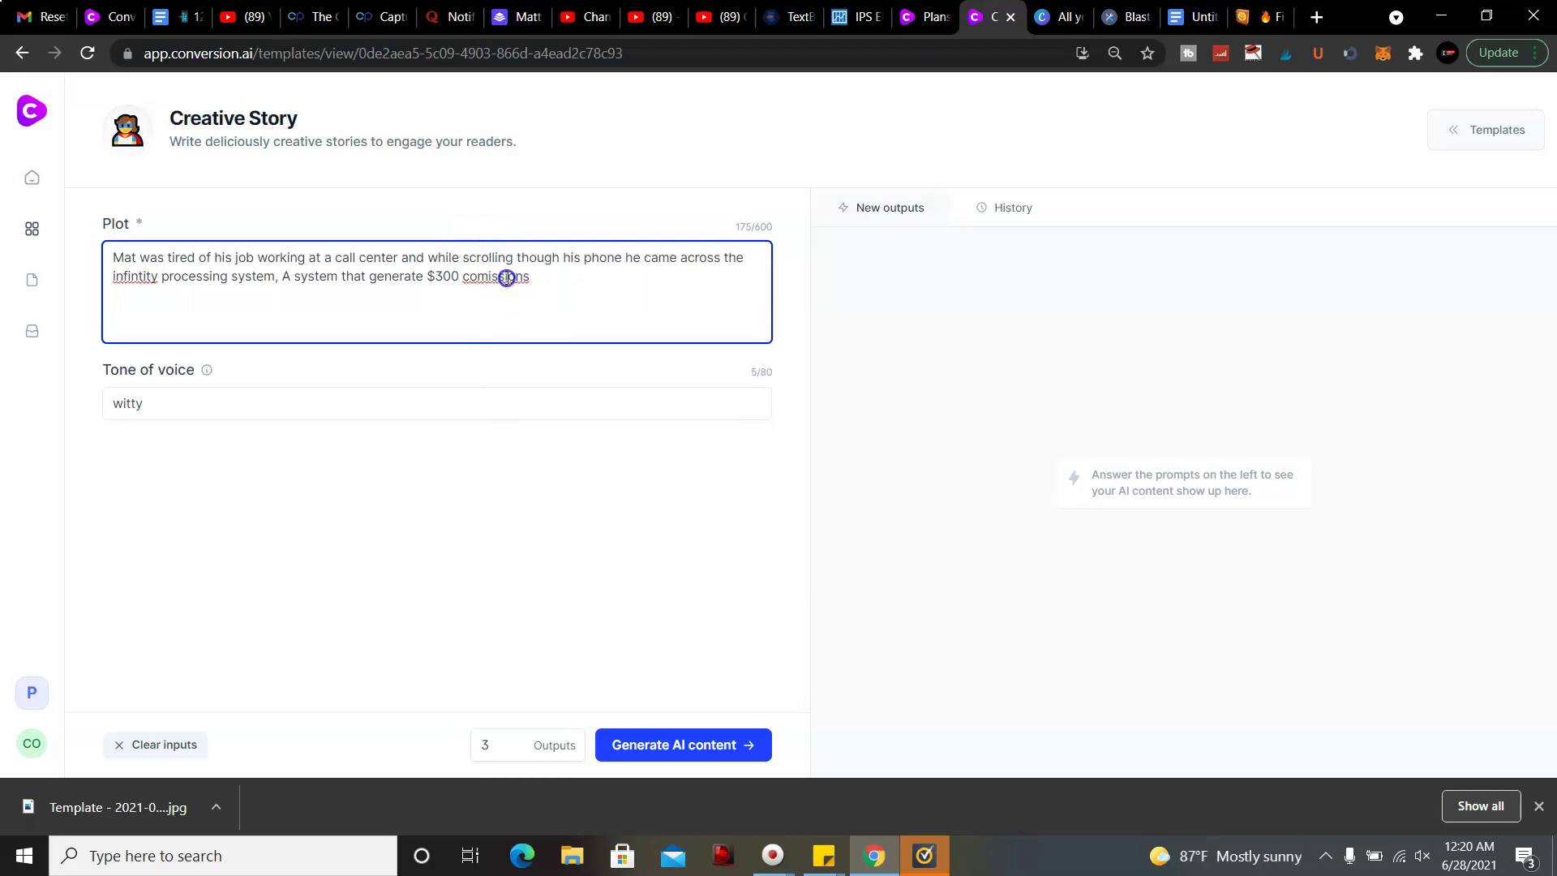
right_click(506, 278)
left_click(544, 295)
left_click(148, 276)
right_click(148, 275)
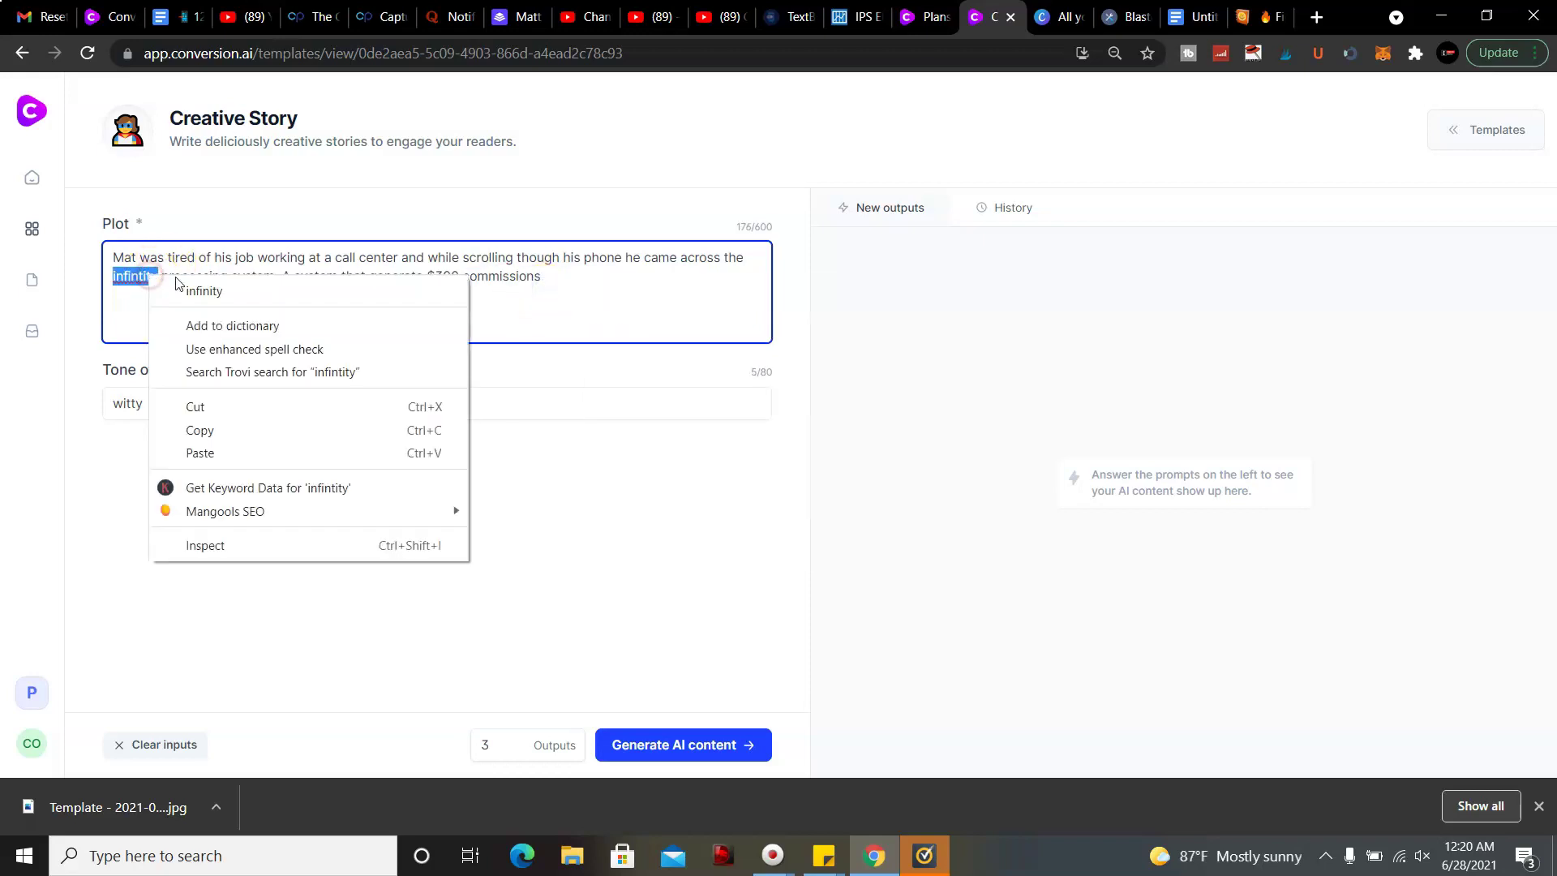
left_click(191, 288)
left_click(574, 289)
type("by posting ads online")
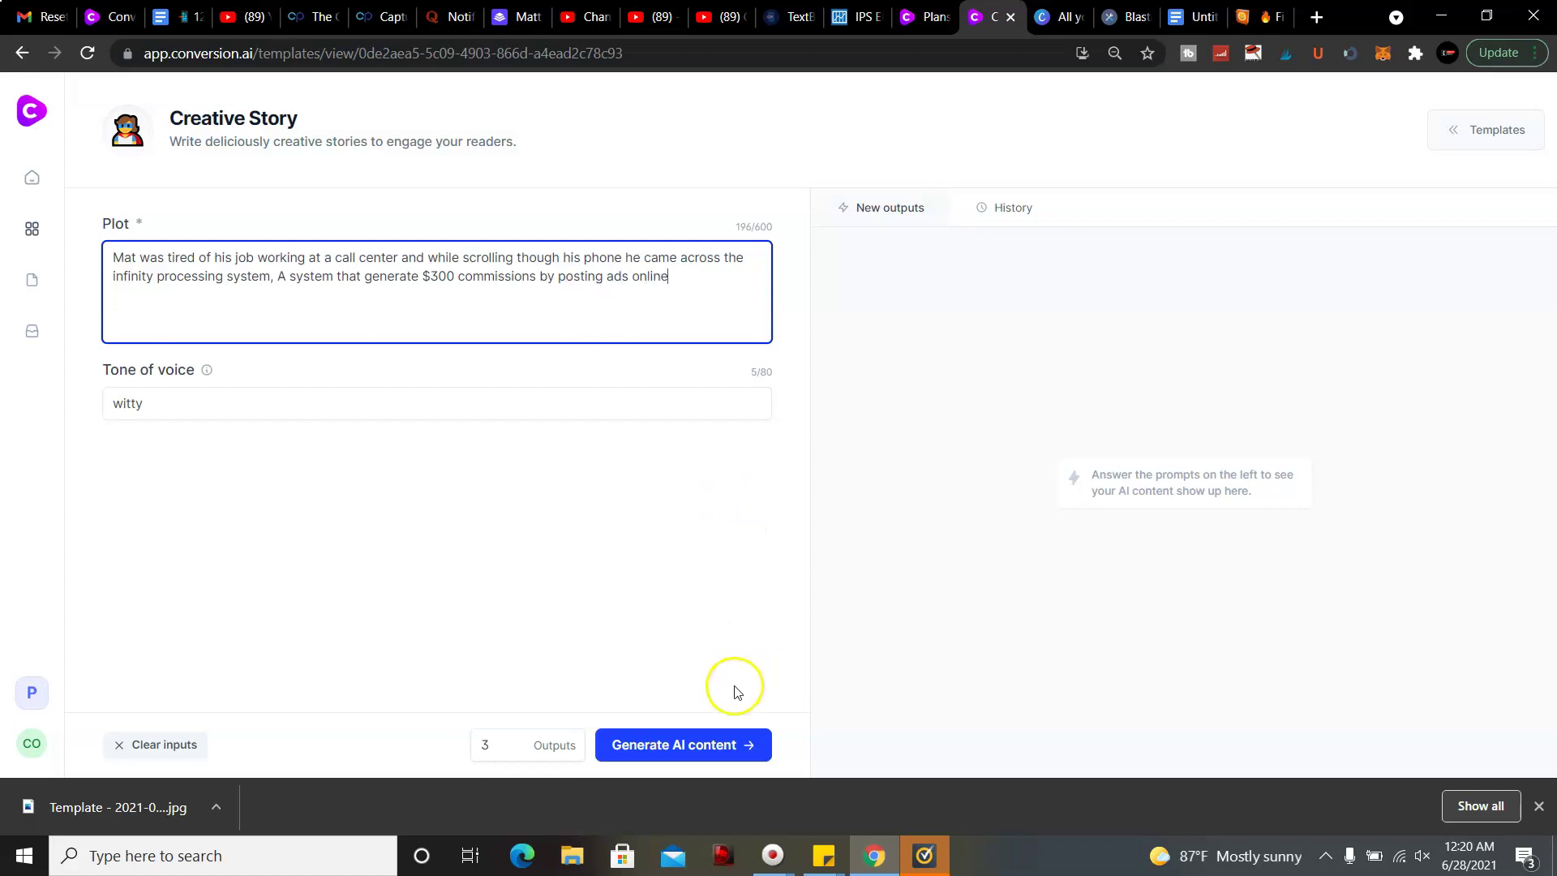
Generate witty Creative Stories from Mat's infinity processing system plot
left_click(684, 746)
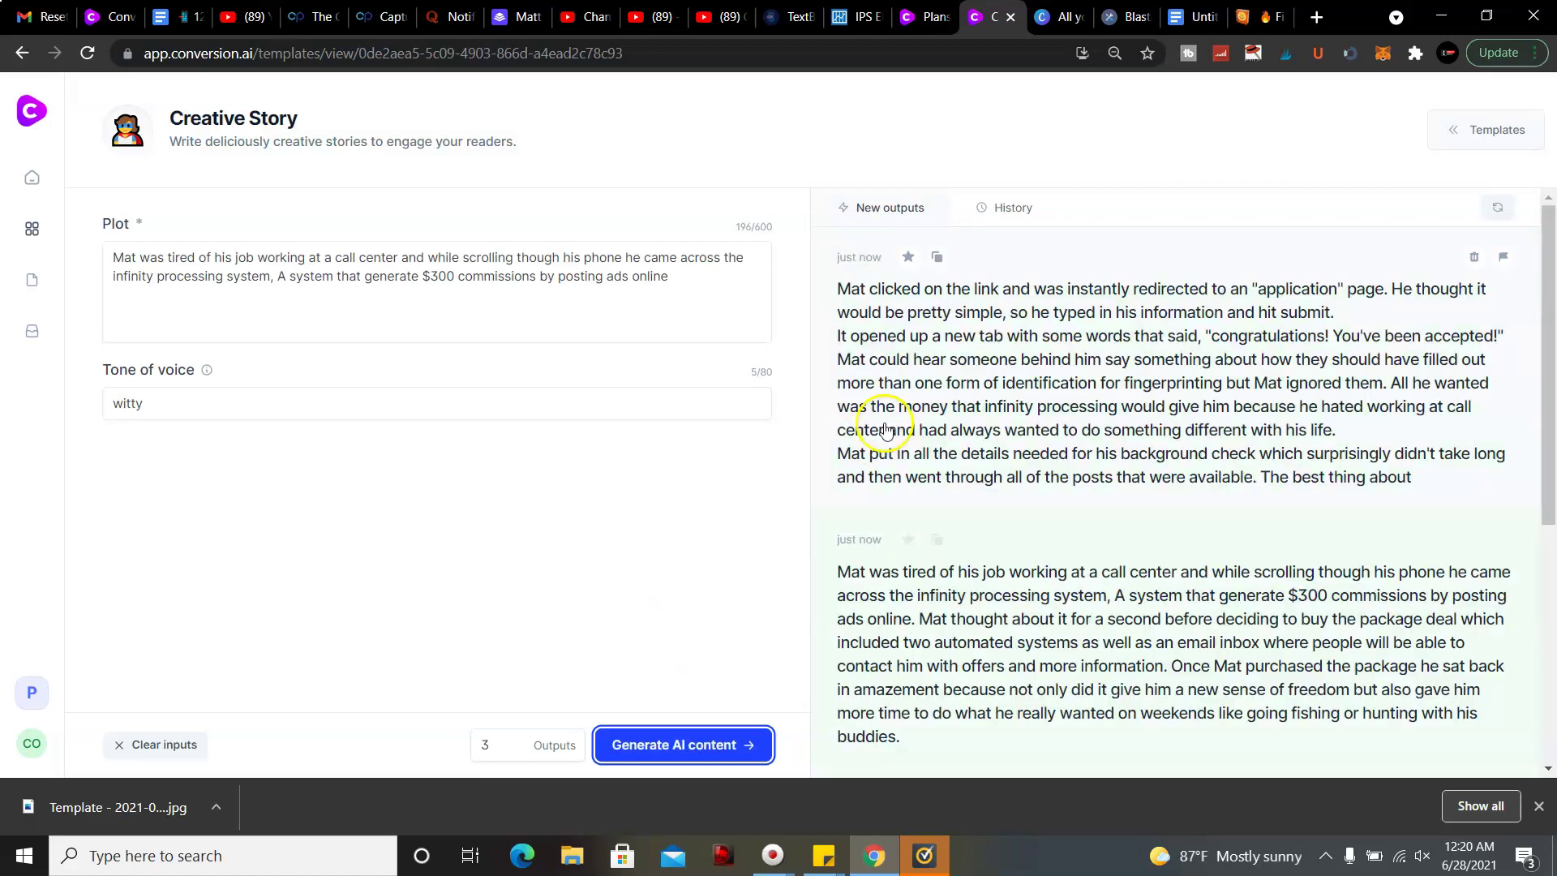
mouse_move(1174, 377)
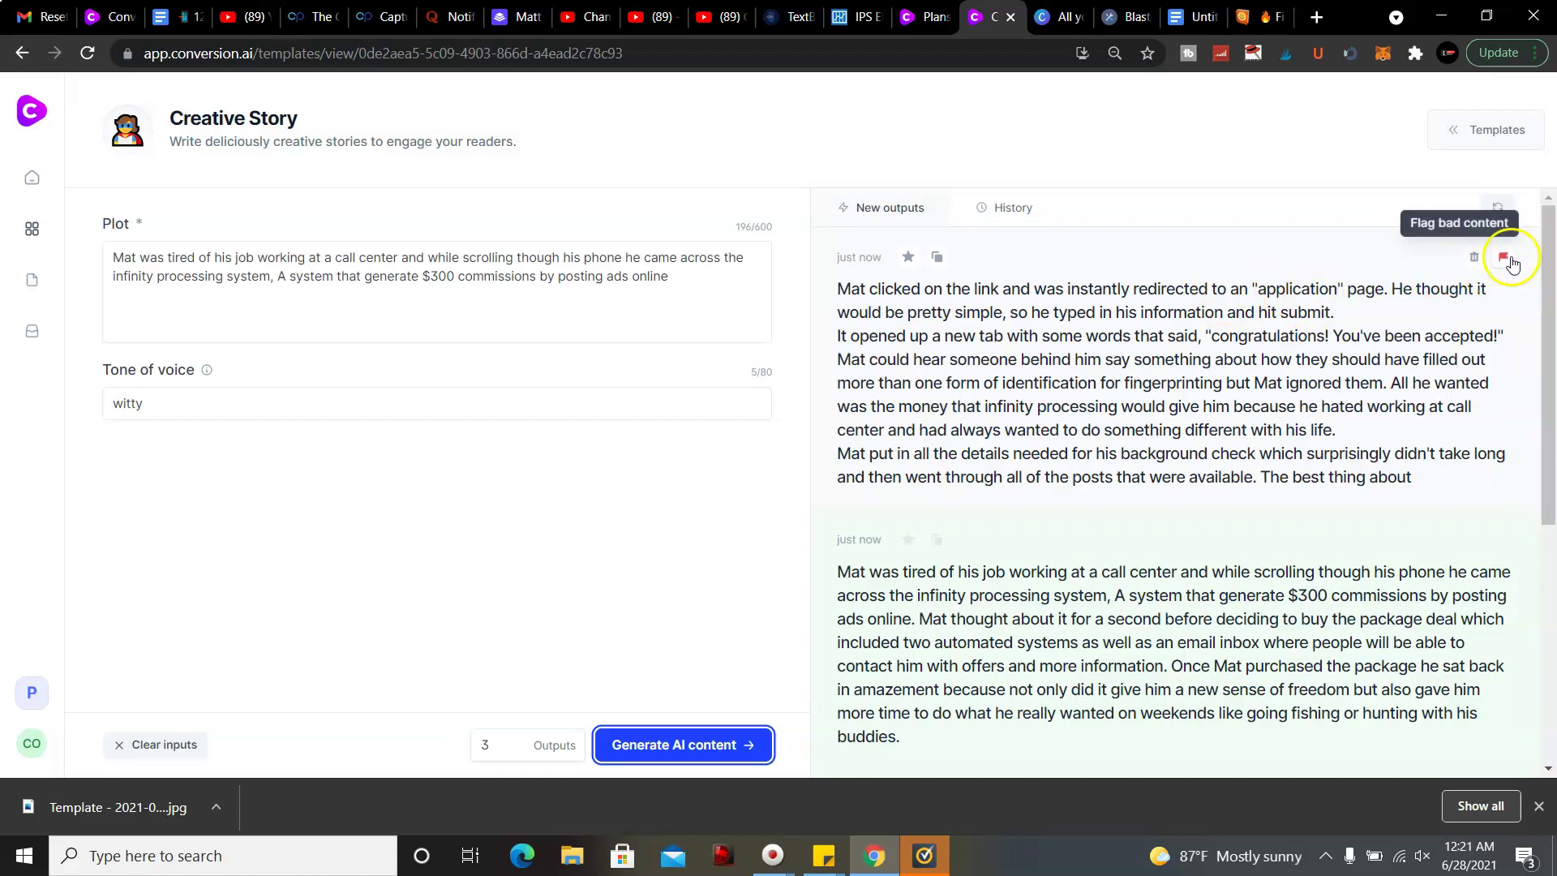
left_click_drag(1547, 261, 1551, 368)
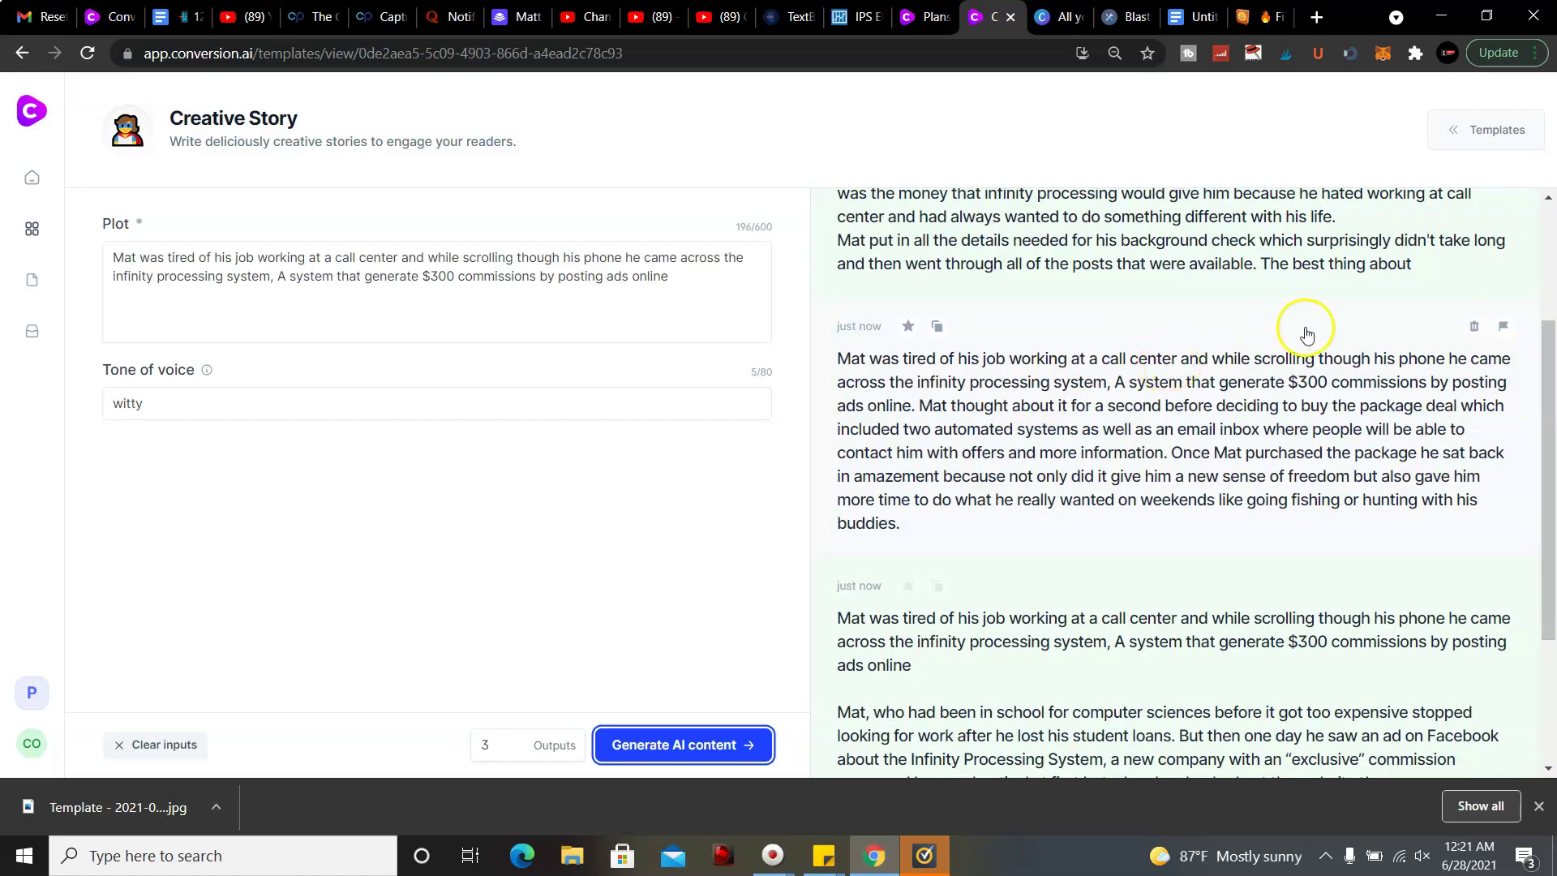
mouse_move(1542, 418)
left_mouse_down()
mouse_move(1551, 390)
mouse_move(1550, 407)
left_mouse_up()
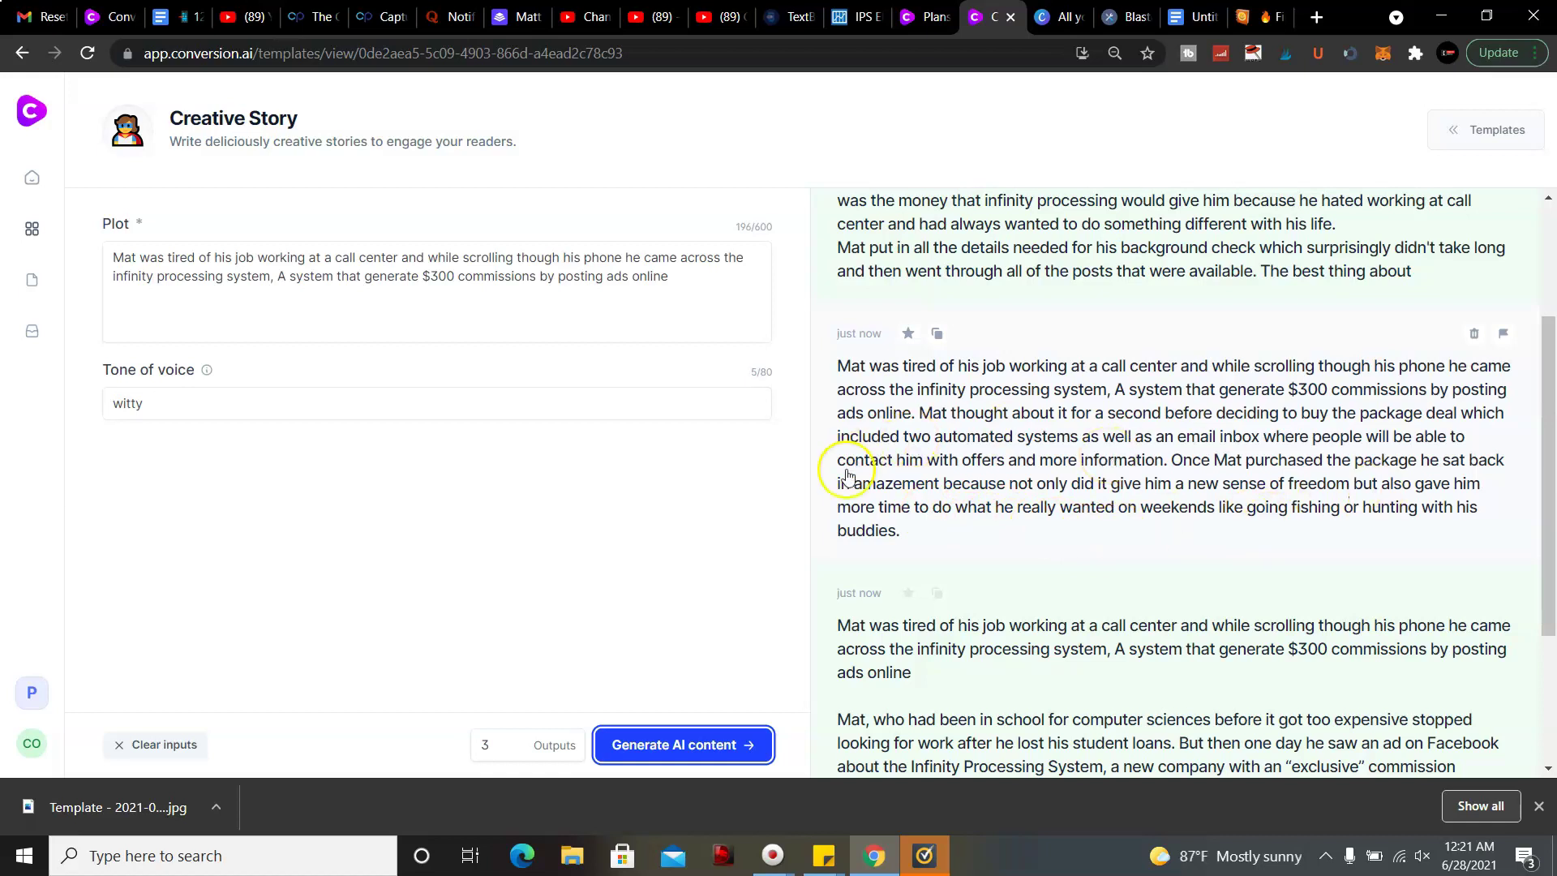
left_click_drag(1547, 375, 1544, 495)
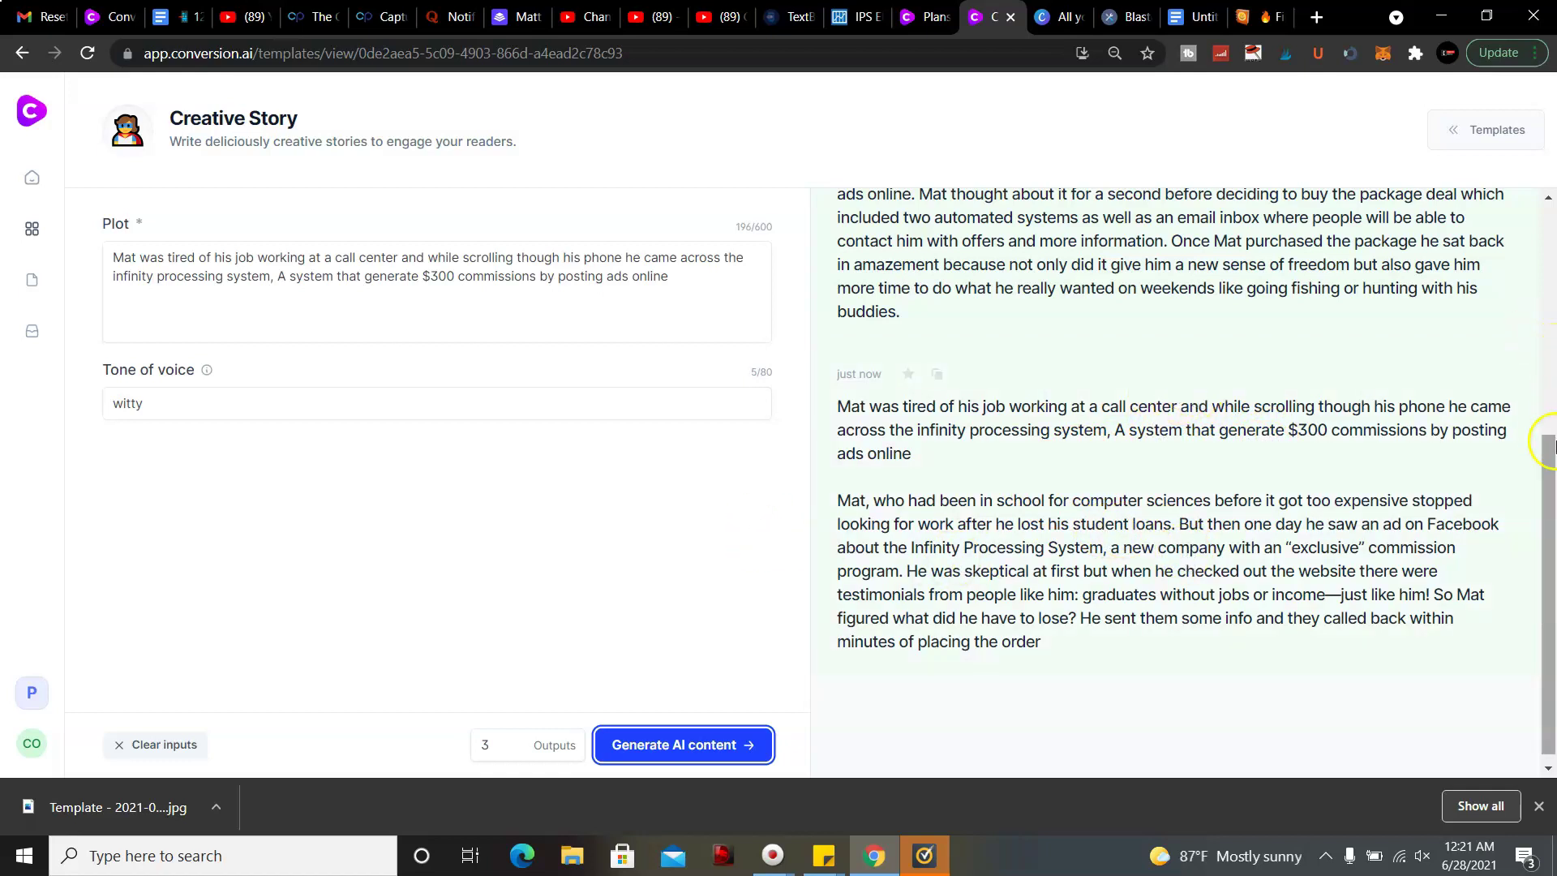
left_click_drag(1542, 446, 799, 270)
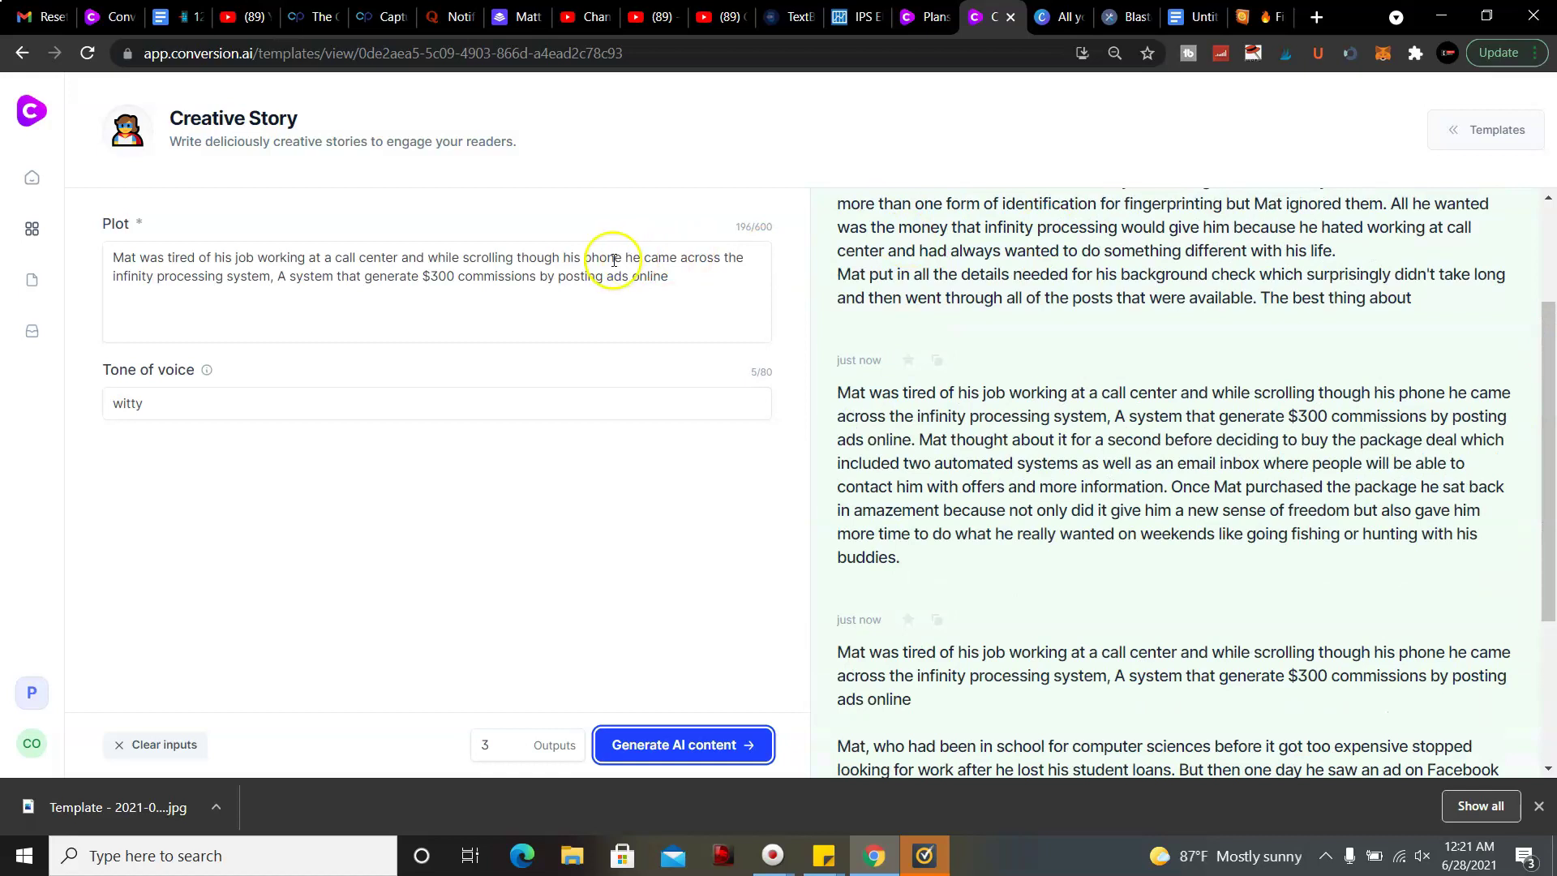
Open the prefilled webtalk Facebook ad headline template from the Ads-filtered gallery
left_click(33, 231)
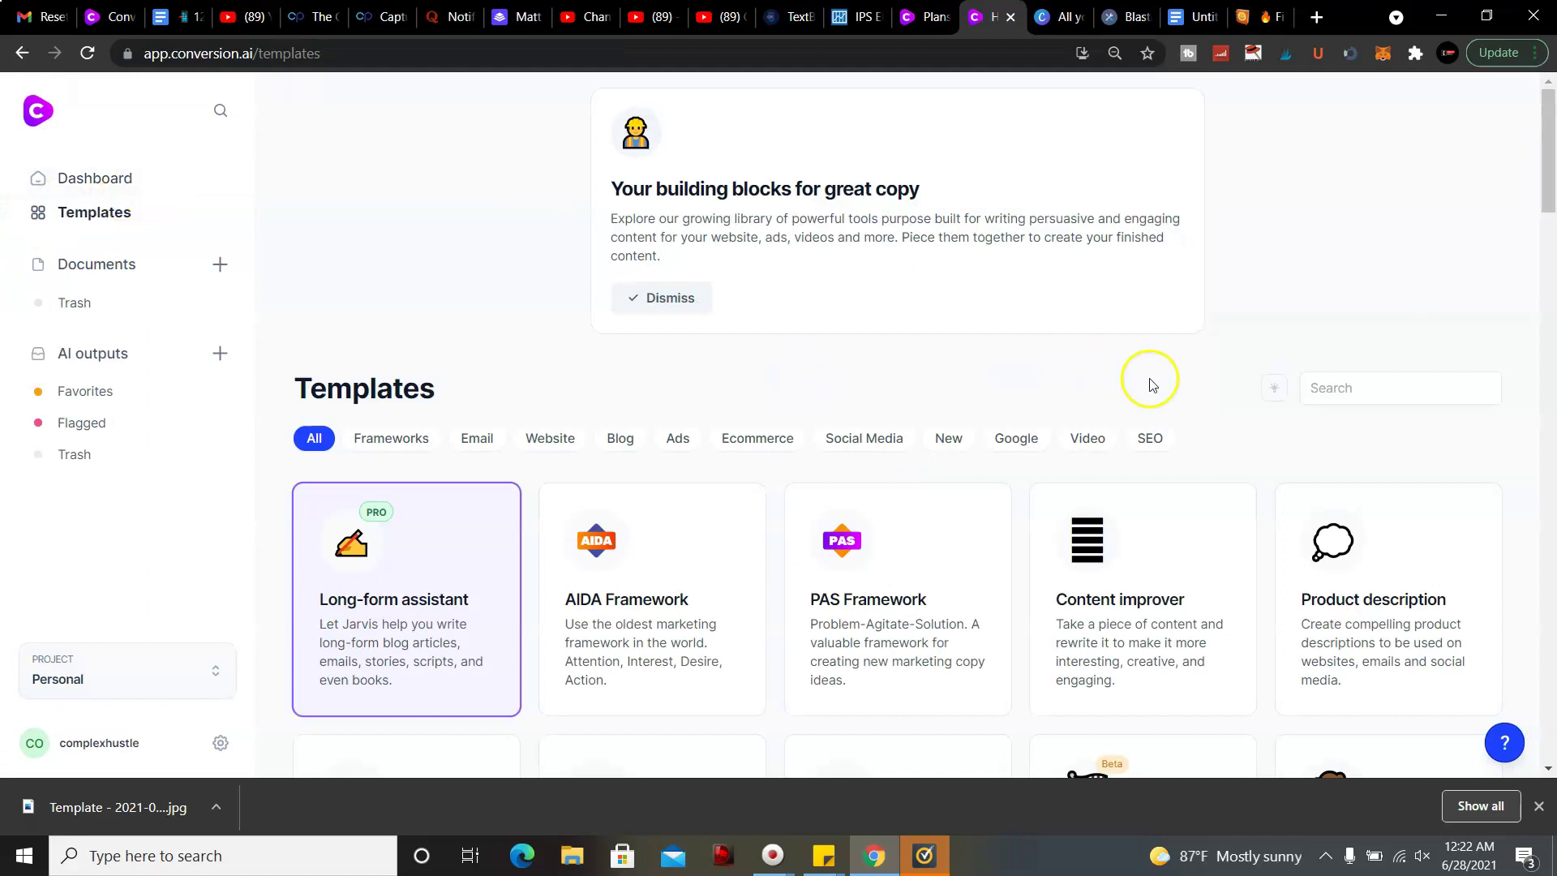
left_click(678, 441)
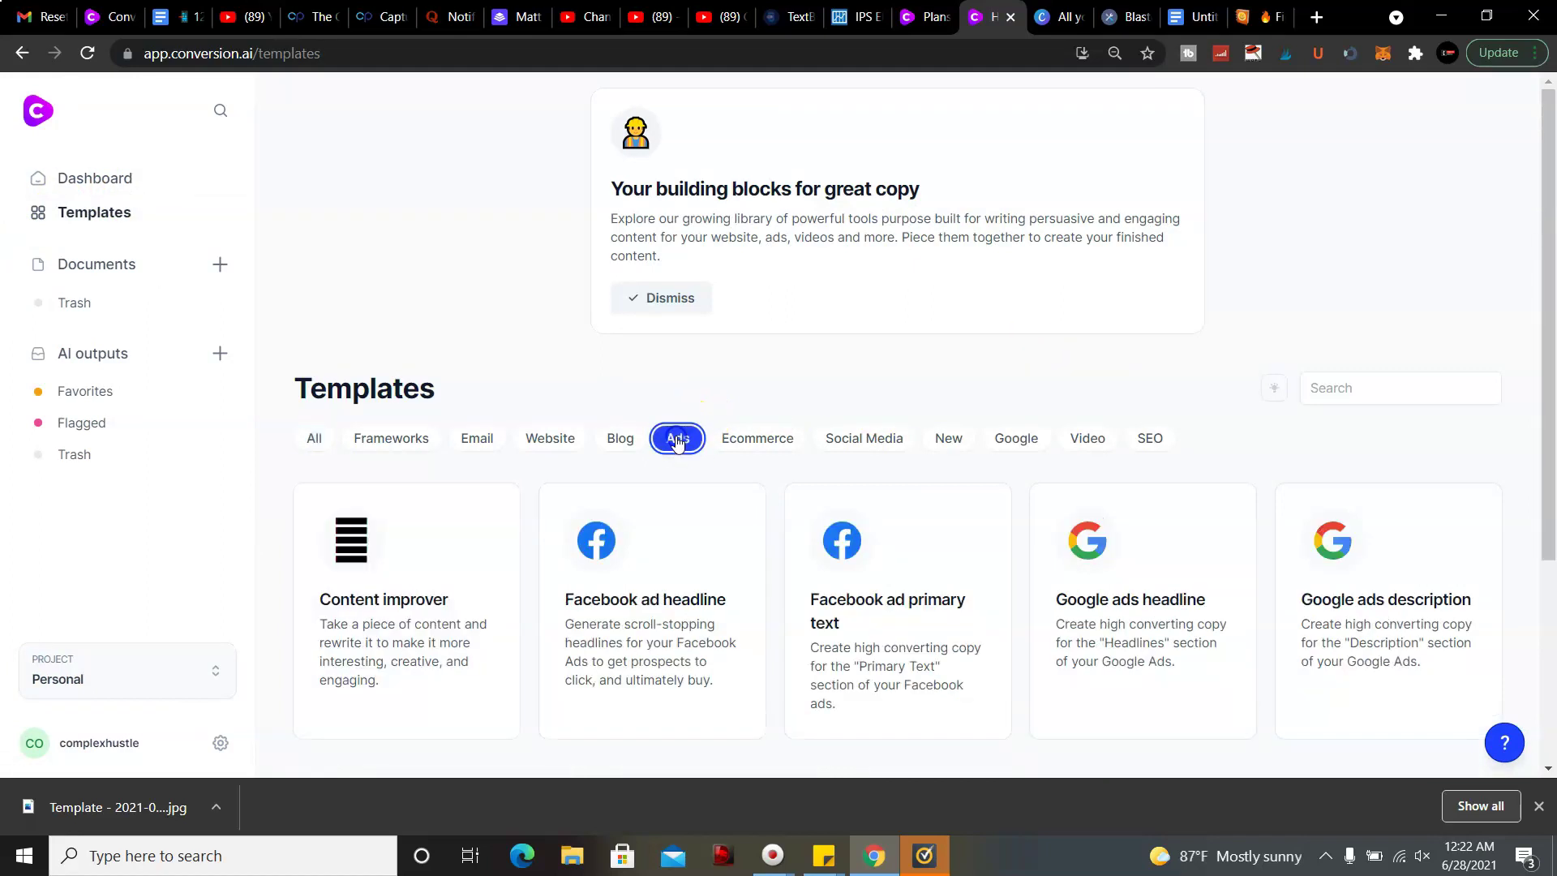
mouse_move(653, 608)
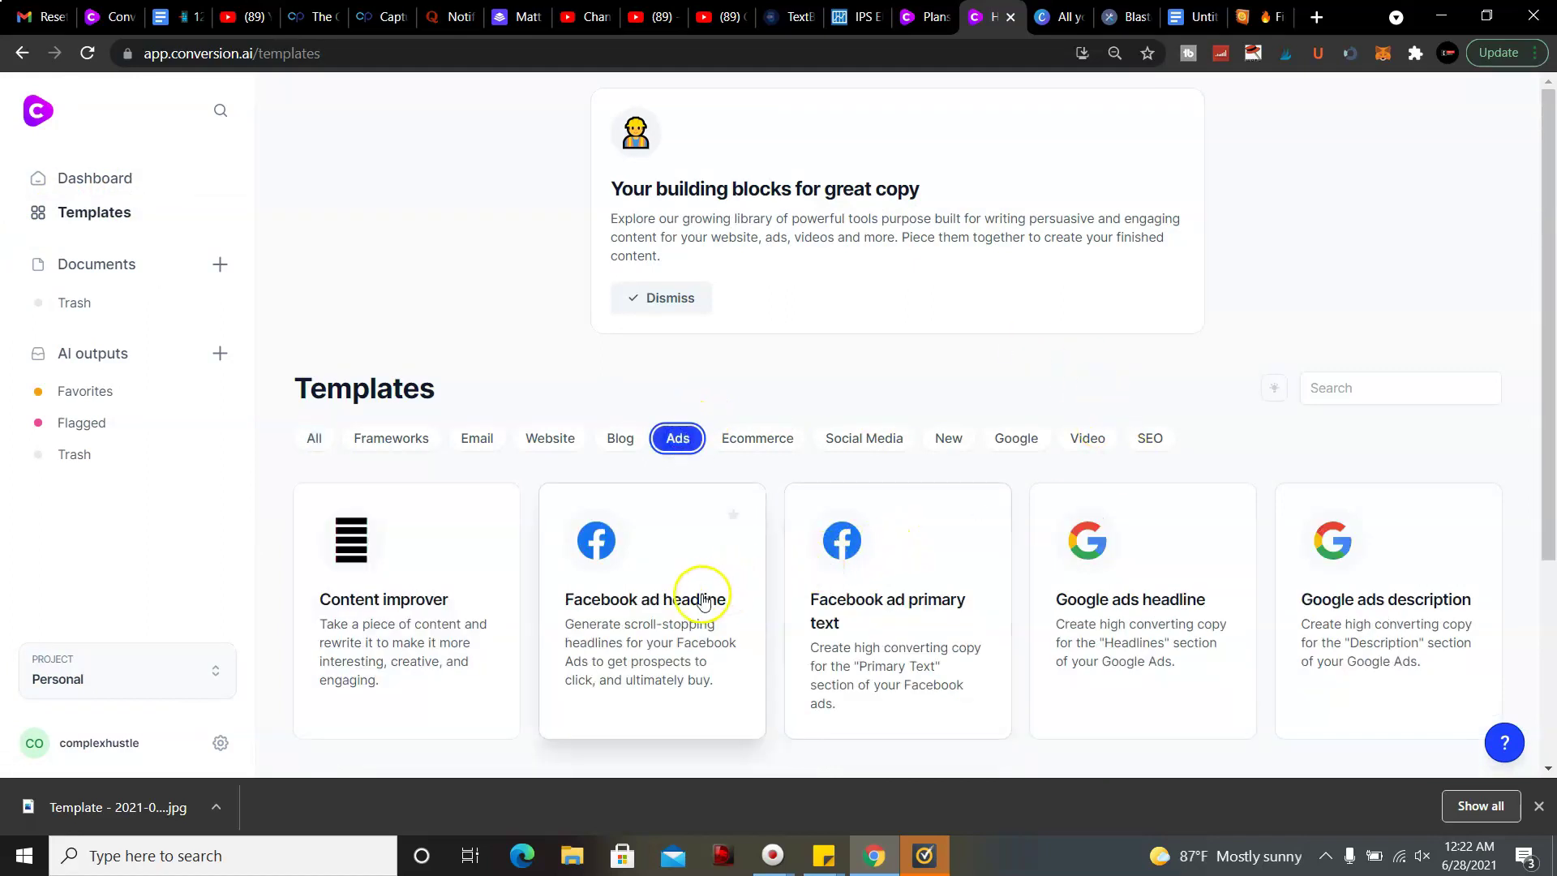
left_click(694, 608)
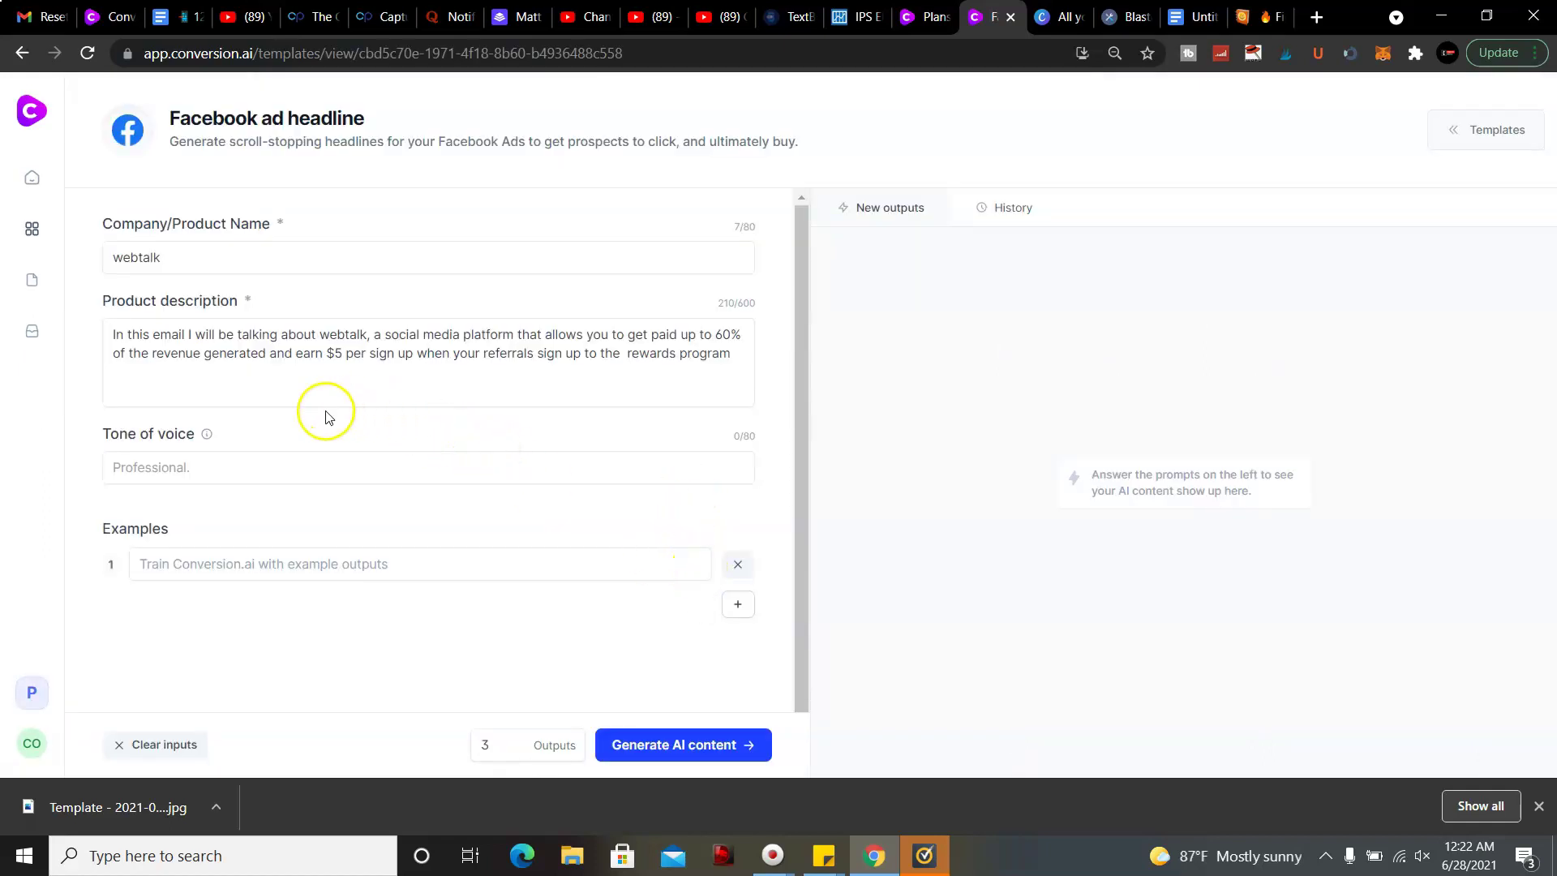
Generate webtalk Facebook ad headlines with a 'professional' tone of voice
left_click(594, 479)
type("professional")
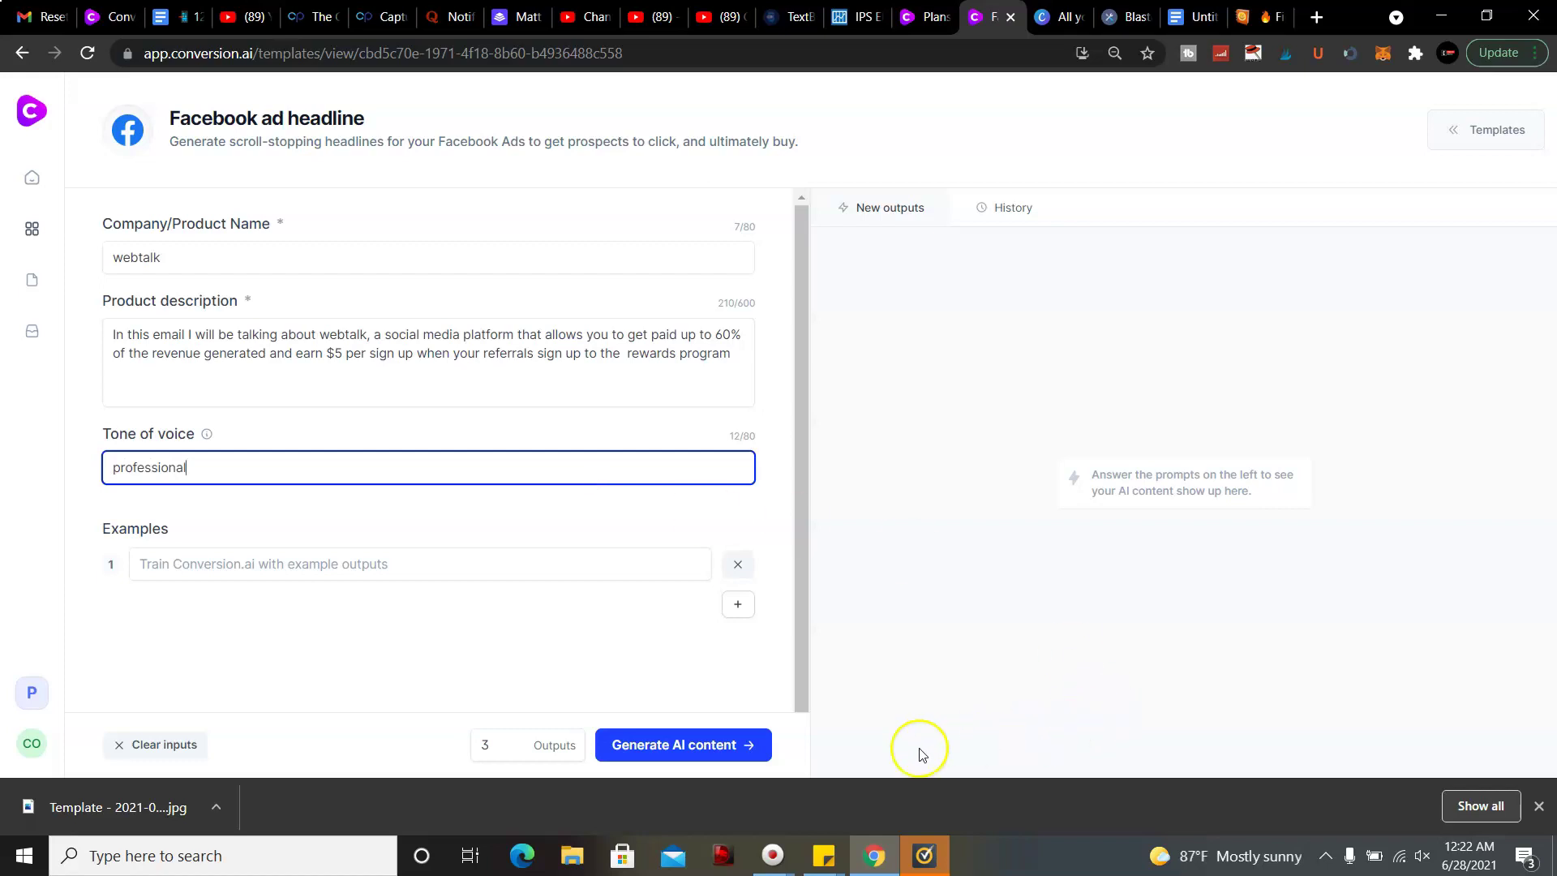
left_click(750, 748)
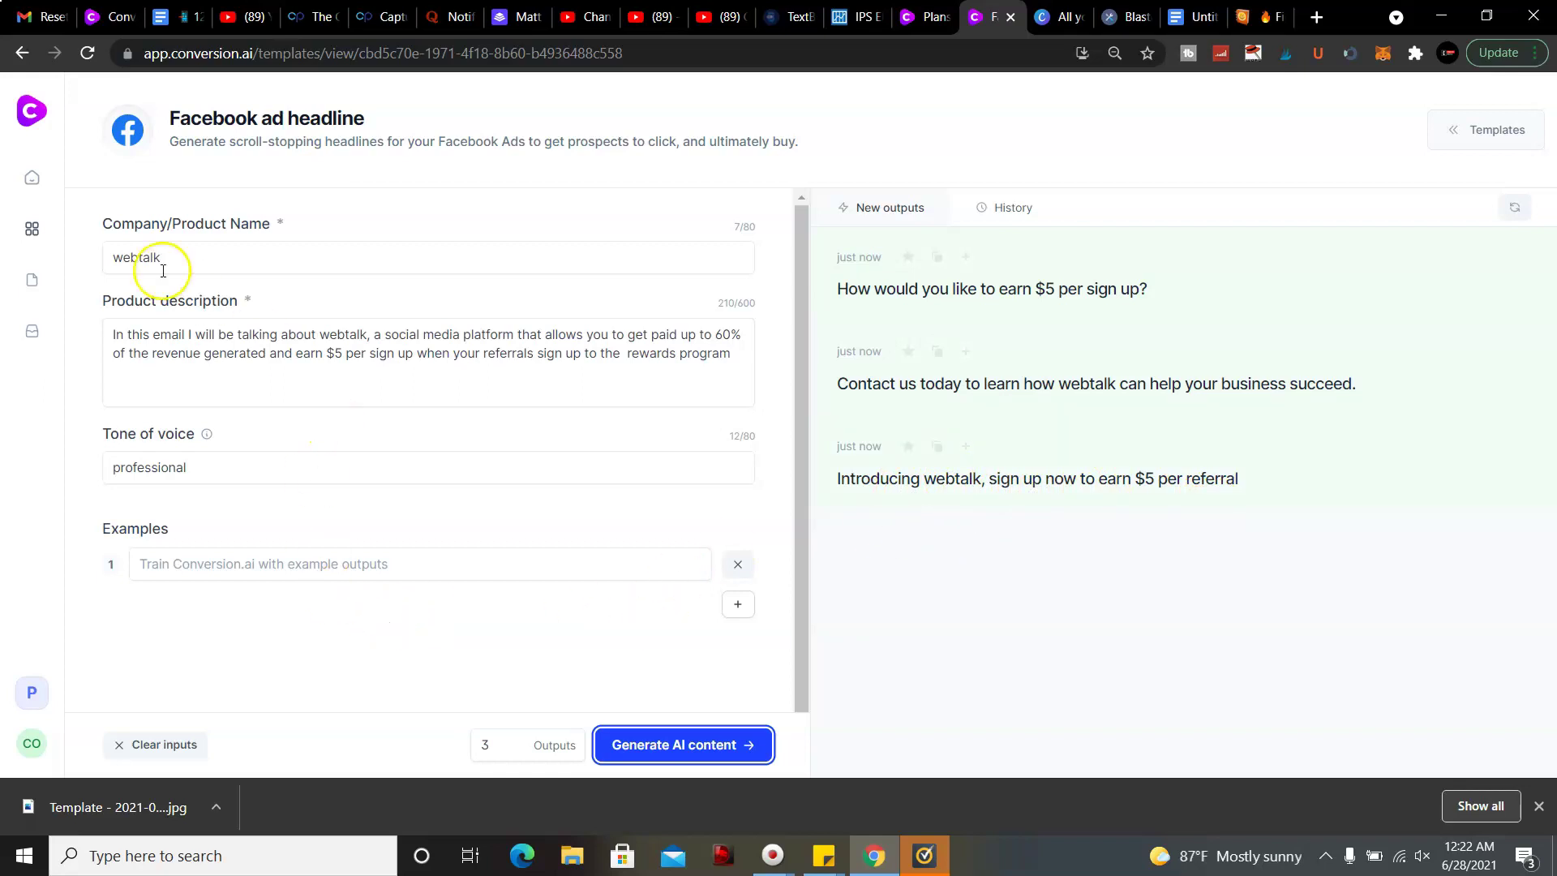
Go back to the template gallery using the sidebar Templates icon
left_click(34, 226)
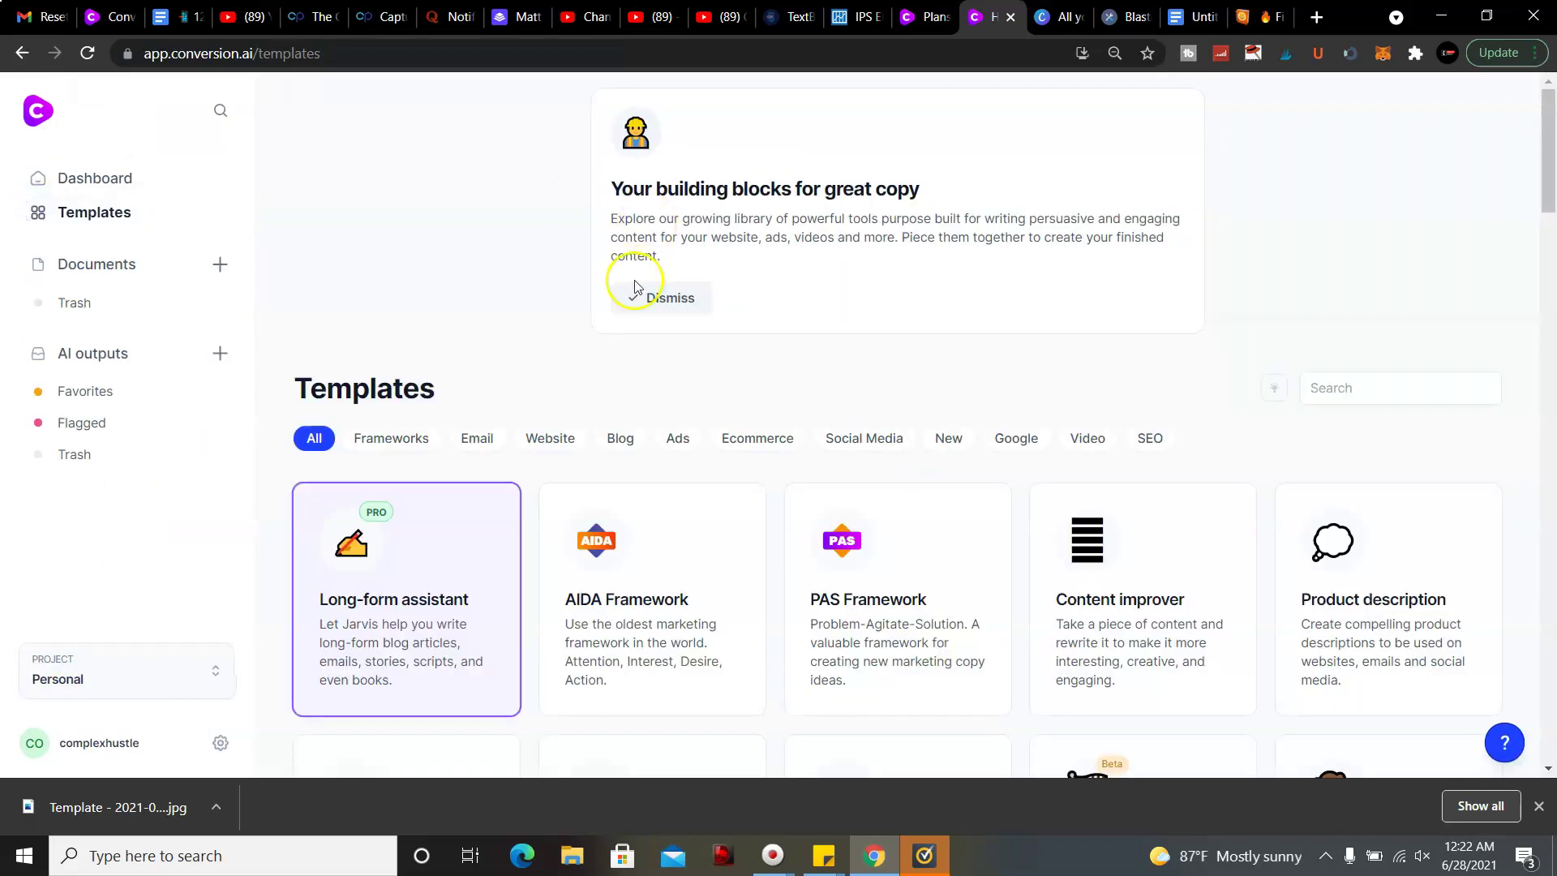
left_click_drag(1544, 178, 1528, 516)
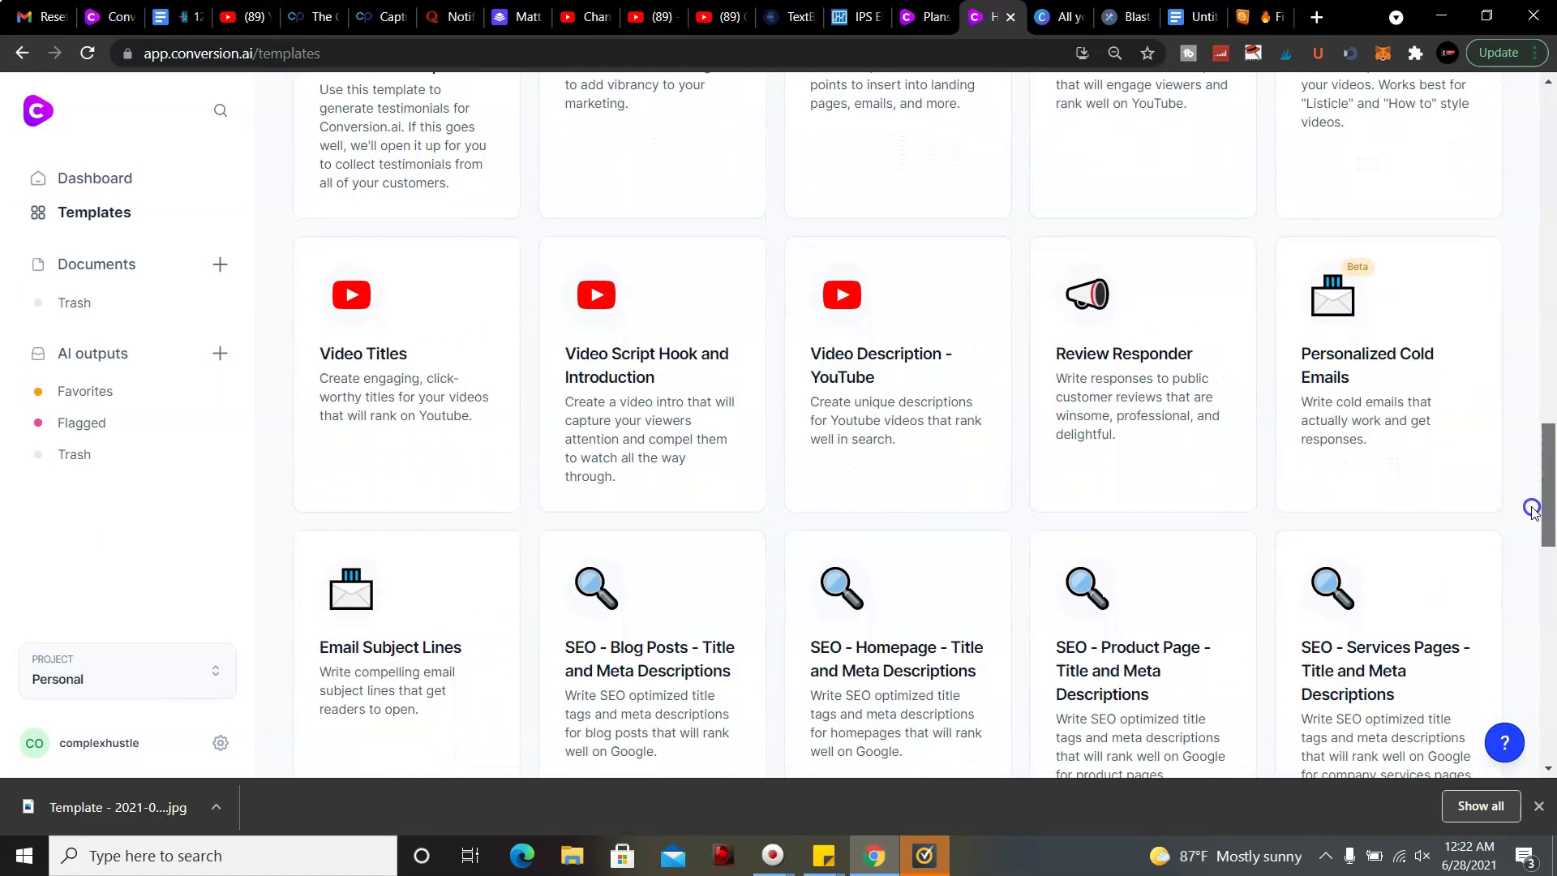